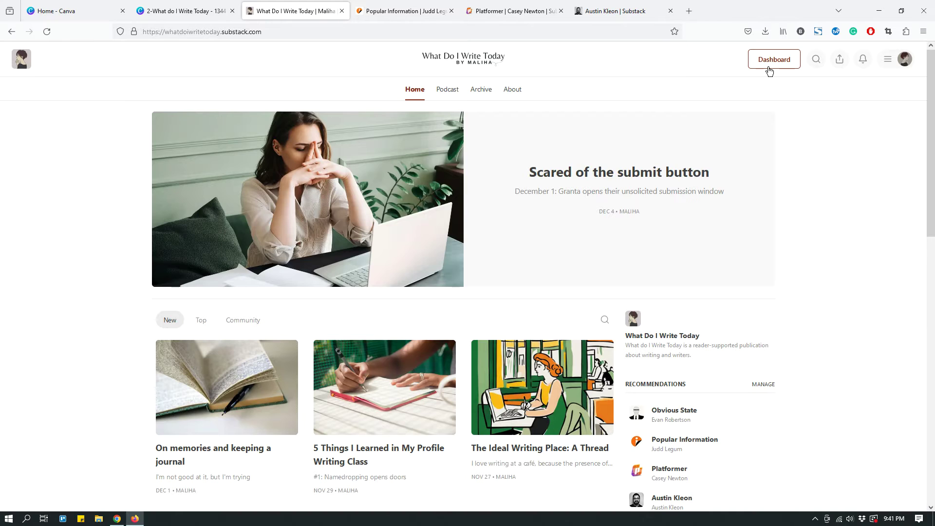
Open the publication's settings from its dashboard and examine the pixel size required for the wordmark
{"action": "left_click", "coordinate": [770, 67]}
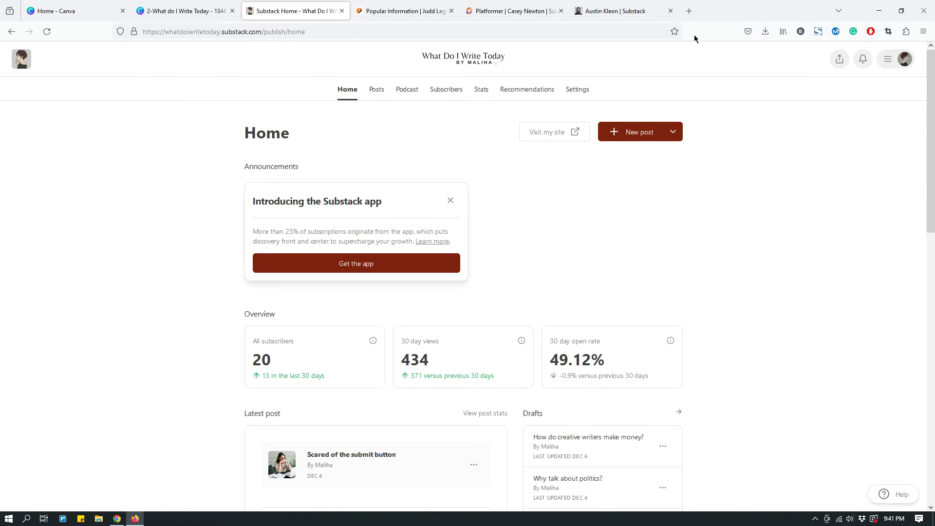
{"action": "left_click", "coordinate": [579, 90]}
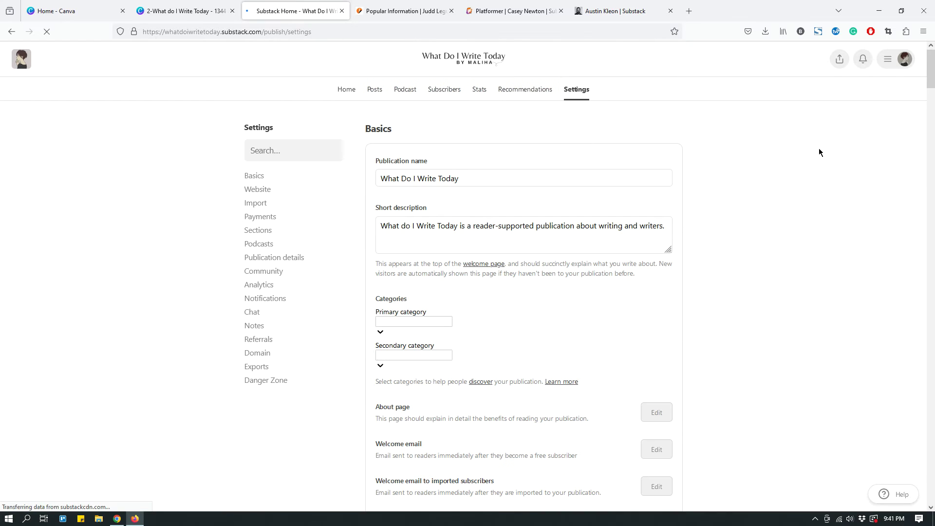
{"action": "scroll", "coordinate": [617, 243], "scroll_direction": "down", "scroll_amount": 7}
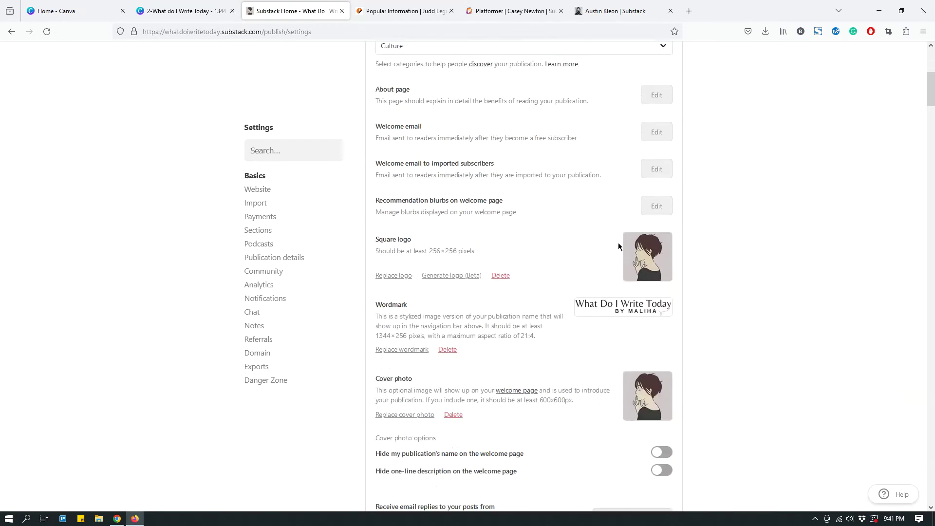
{"action": "scroll", "coordinate": [549, 251], "scroll_direction": "down", "scroll_amount": 1}
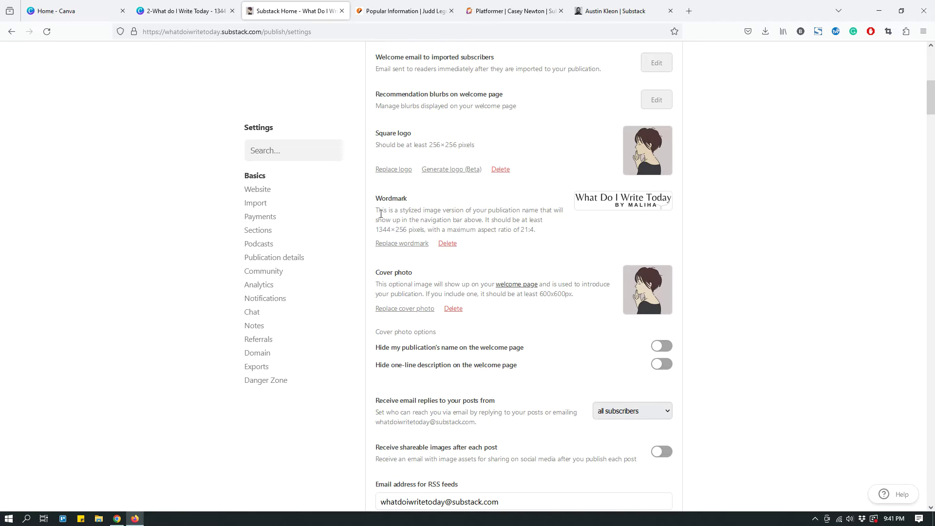
{"action": "key", "text": "ctrl+plus"}
{"action": "key", "text": "ctrl+plus"}
{"action": "key", "text": "ctrl+plus"}
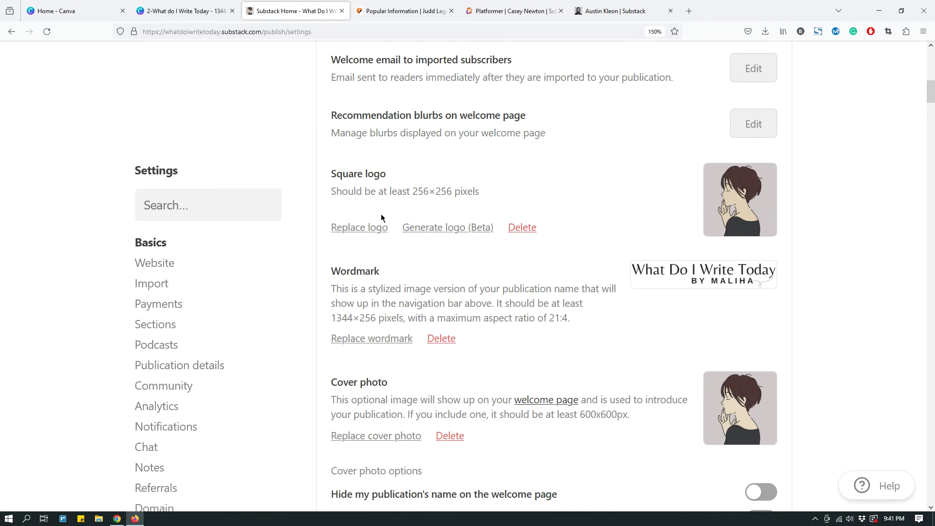
{"action": "scroll", "coordinate": [403, 200], "scroll_direction": "down", "scroll_amount": 3}
{"action": "key", "text": "ctrl+plus"}
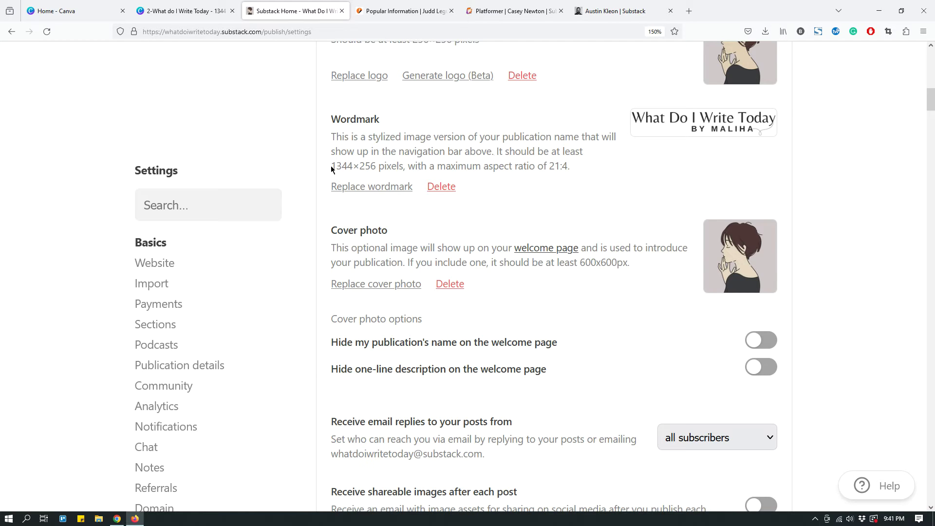
{"action": "left_click_drag", "start_coordinate": [331, 166], "coordinate": [373, 167]}
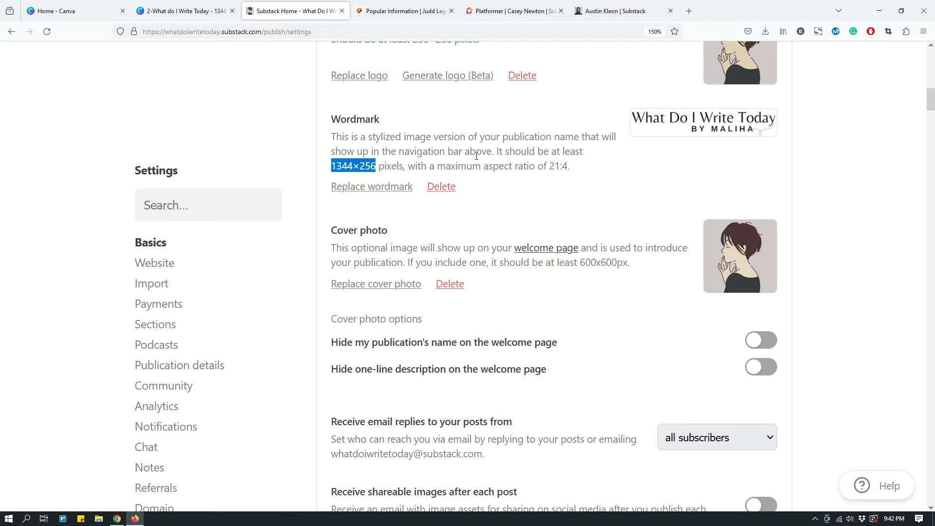
{"action": "left_click", "coordinate": [332, 168]}
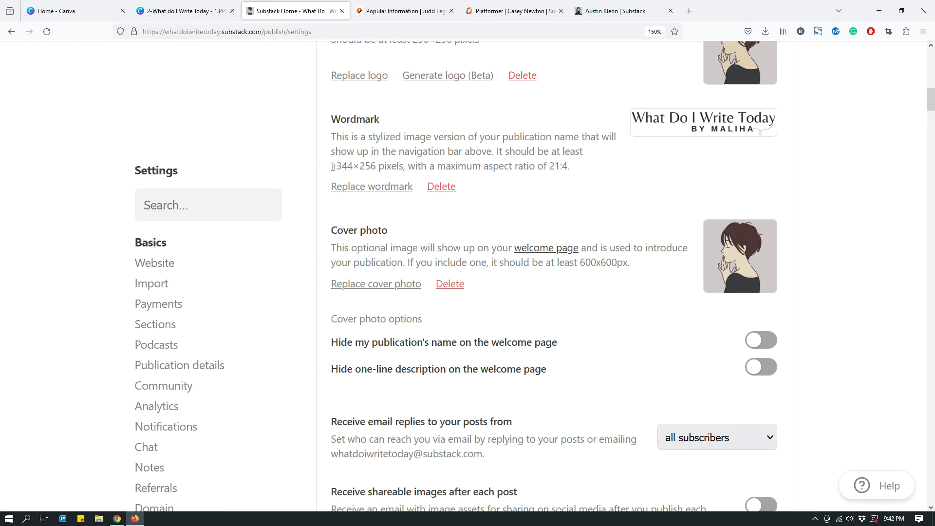
{"action": "left_click_drag", "start_coordinate": [332, 168], "coordinate": [379, 167]}
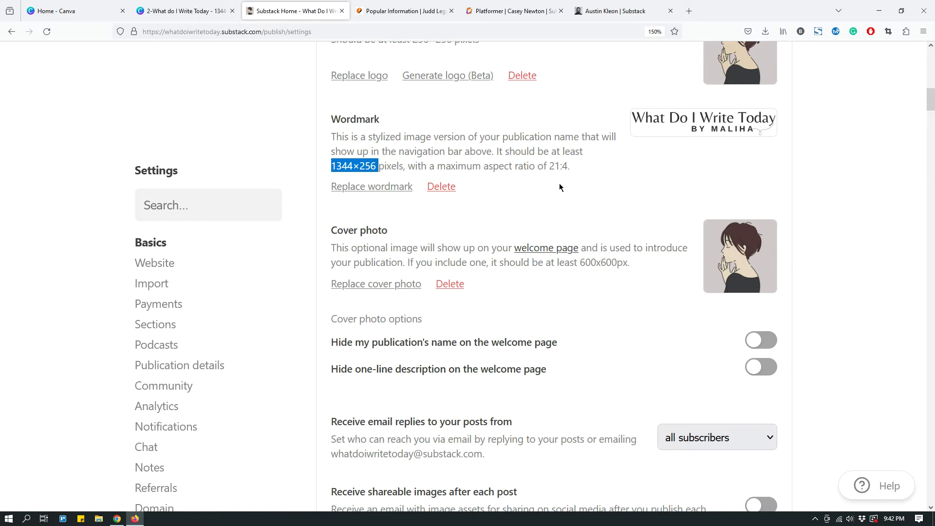
Switch to Canva and create a new custom-size design of 1344 × 256 px
{"action": "left_click", "coordinate": [55, 12]}
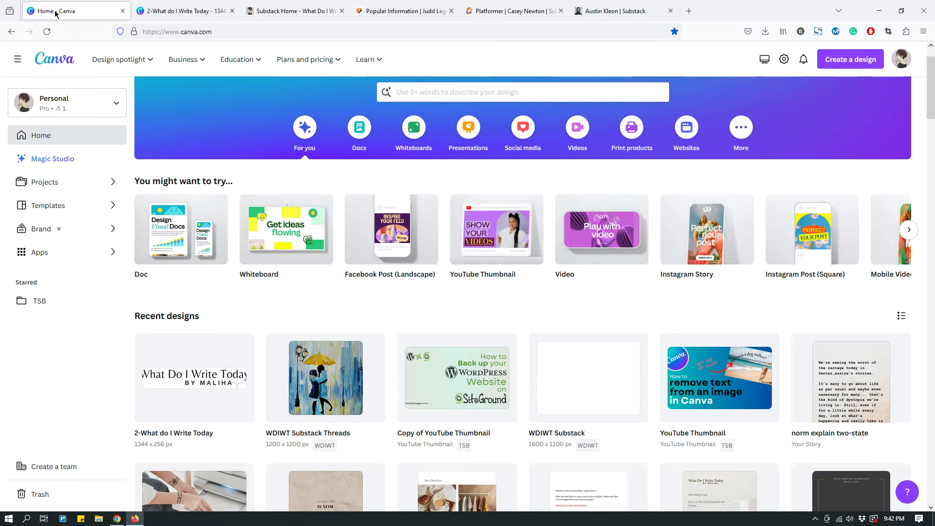
{"action": "left_click", "coordinate": [855, 65]}
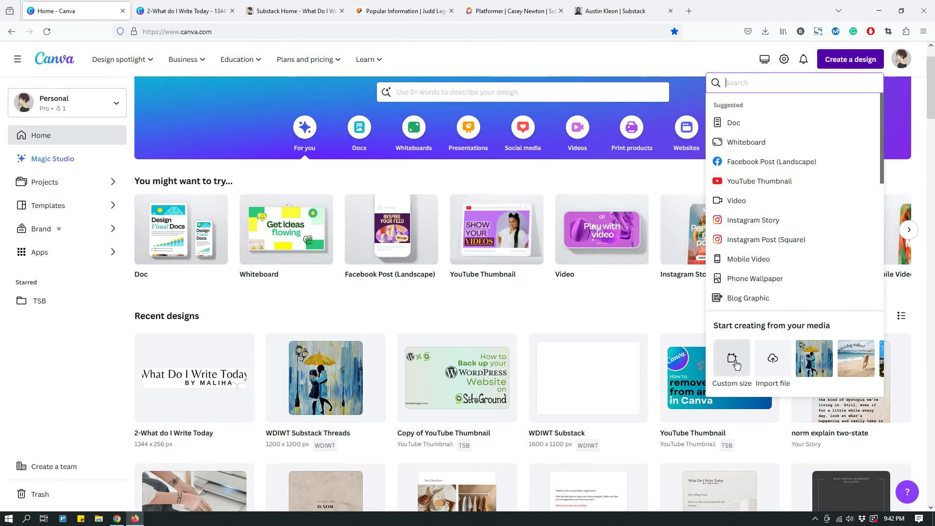
{"action": "left_click", "coordinate": [736, 364]}
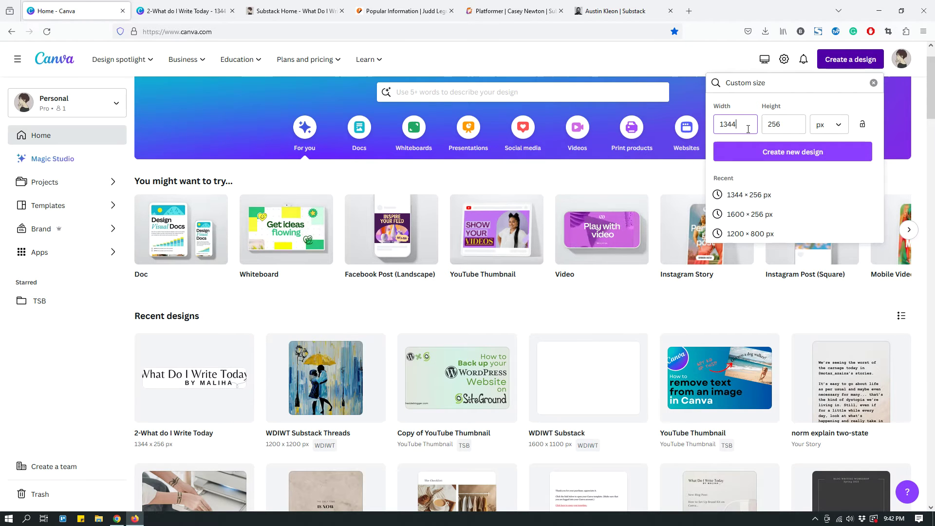
{"action": "left_click_drag", "start_coordinate": [747, 127], "coordinate": [721, 125]}
{"action": "left_click", "coordinate": [779, 126]}
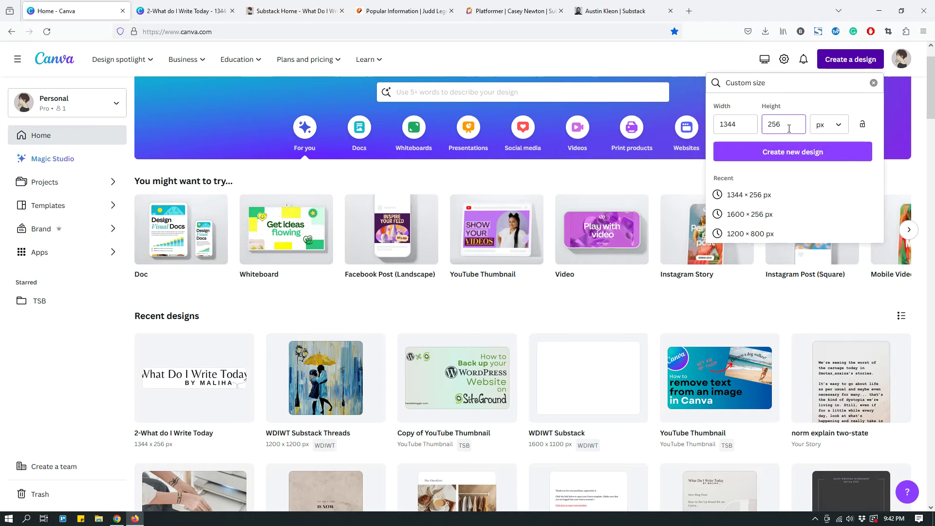
{"action": "left_click", "coordinate": [800, 160]}
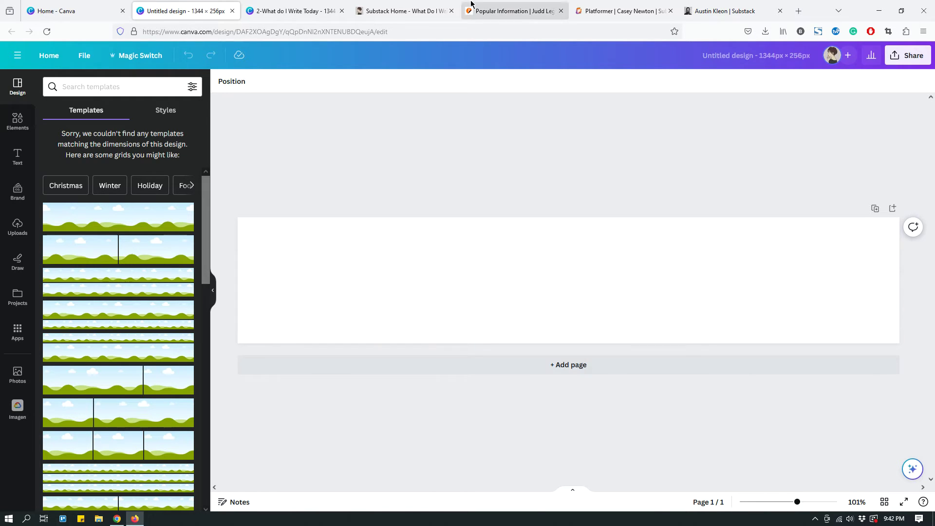
Compare the publication's header wordmark on Substack with the headers of Popular Information, Platformer and Austin Kleon
{"action": "left_click", "coordinate": [376, 11]}
{"action": "scroll", "coordinate": [543, 151], "scroll_direction": "up", "scroll_amount": 10}
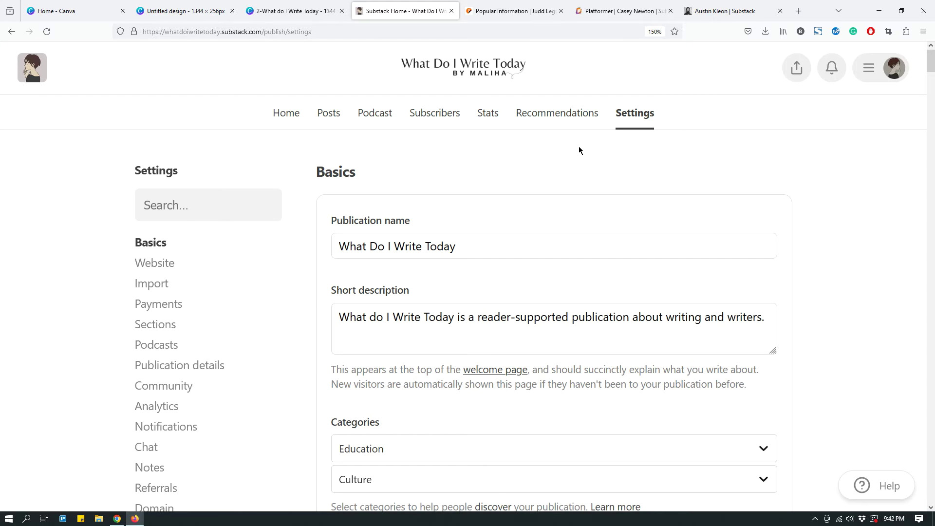
{"action": "key", "text": "ctrl+0"}
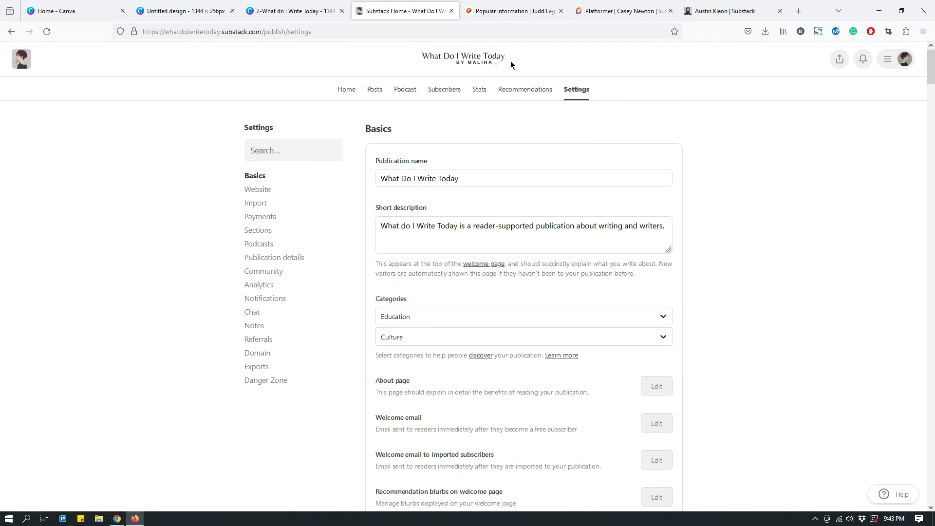
{"action": "left_click", "coordinate": [516, 18]}
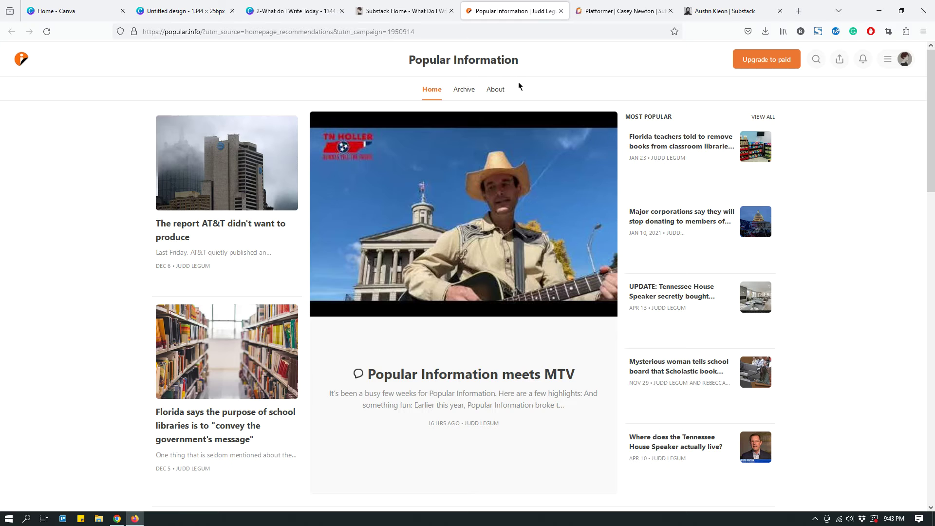
{"action": "left_click", "coordinate": [604, 14]}
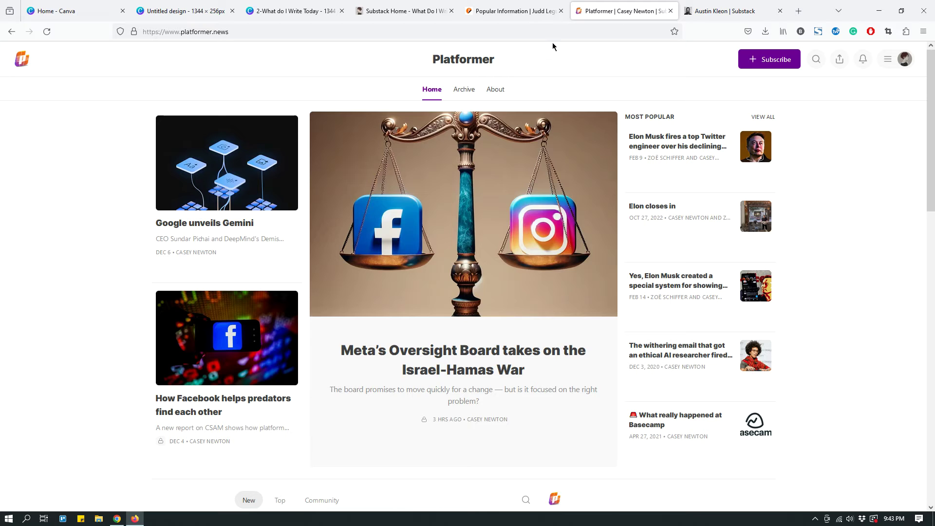
{"action": "left_click", "coordinate": [710, 13]}
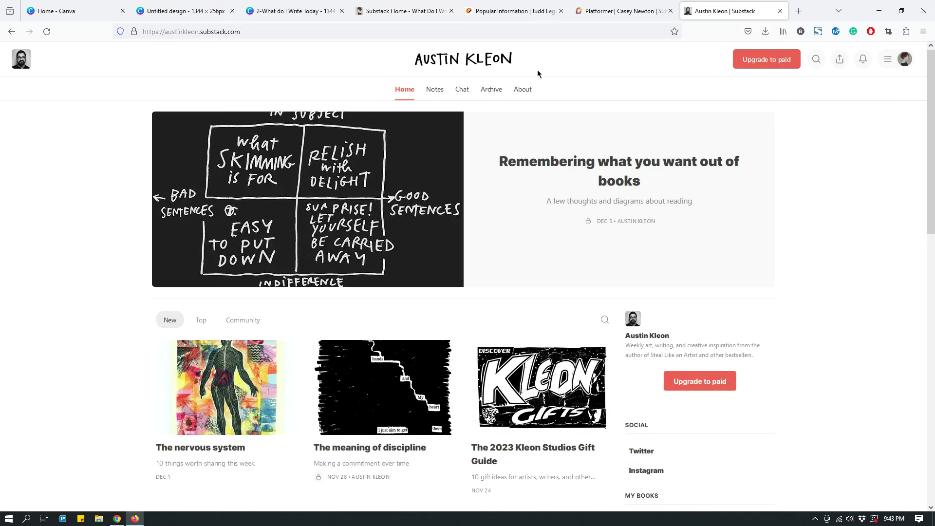
{"action": "left_click", "coordinate": [376, 14]}
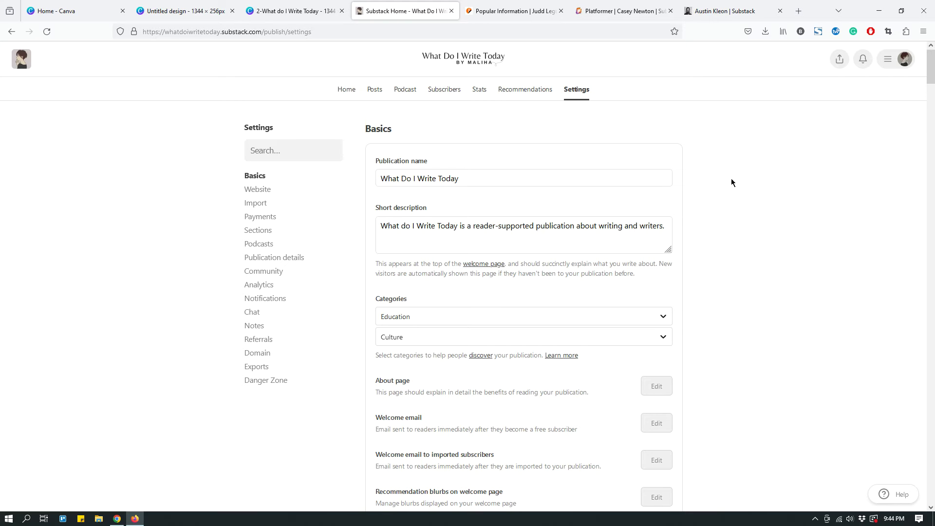
Compare the blank Canva design and the existing "2-What do I Write Today" wordmark design with the Substack header
{"action": "left_click", "coordinate": [185, 13]}
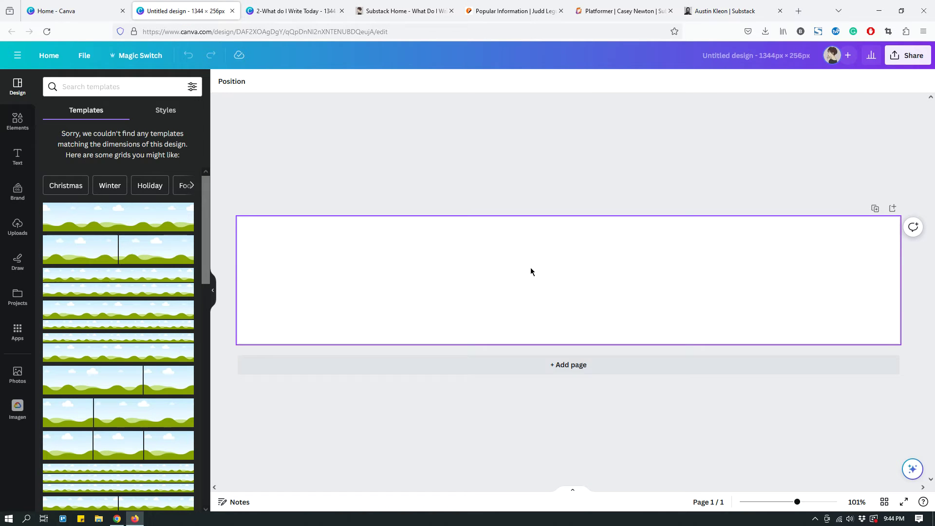
{"action": "left_click", "coordinate": [415, 14]}
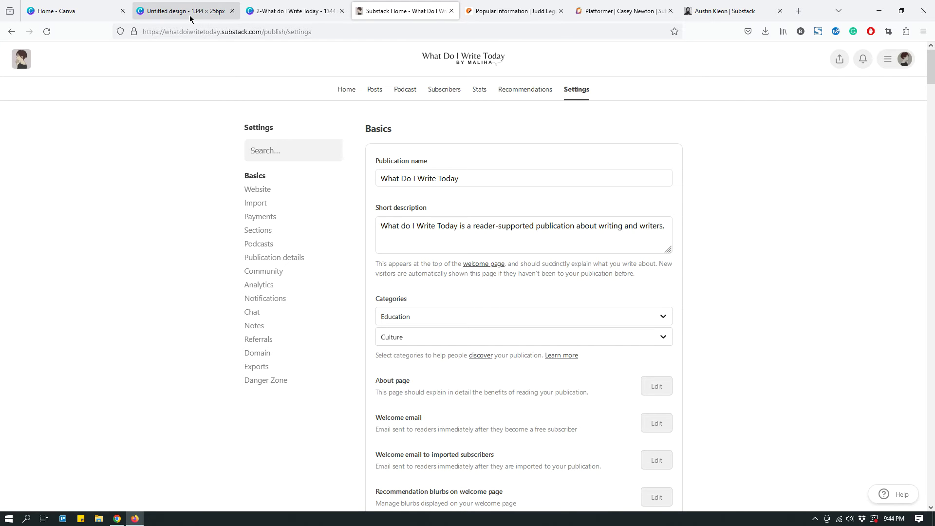
{"action": "left_click", "coordinate": [263, 10]}
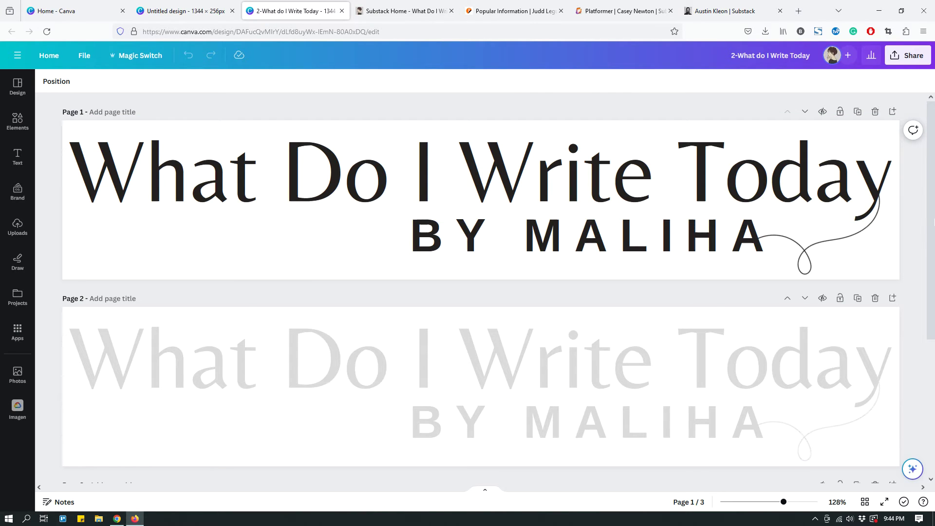
{"action": "left_click", "coordinate": [428, 11]}
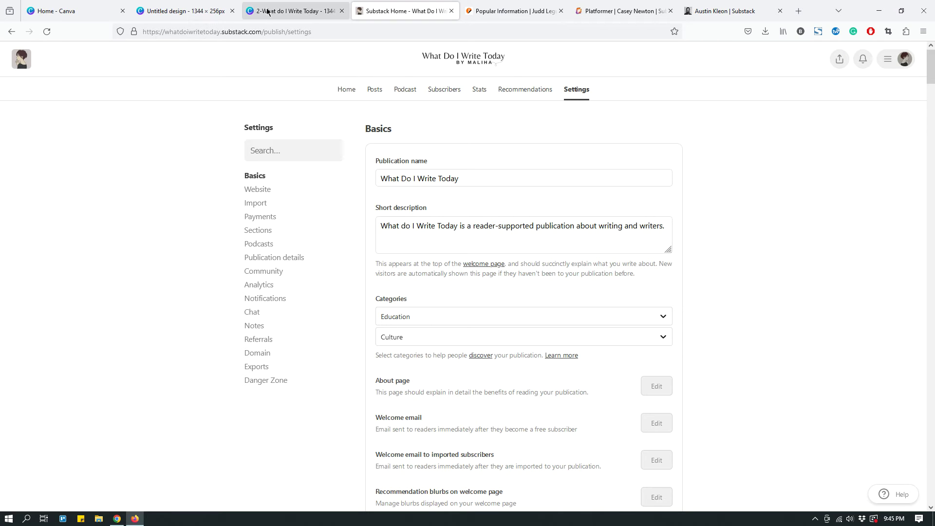
Return to the blank 1344 × 256 px design in Canva and add a text box to its page
{"action": "left_click", "coordinate": [201, 12]}
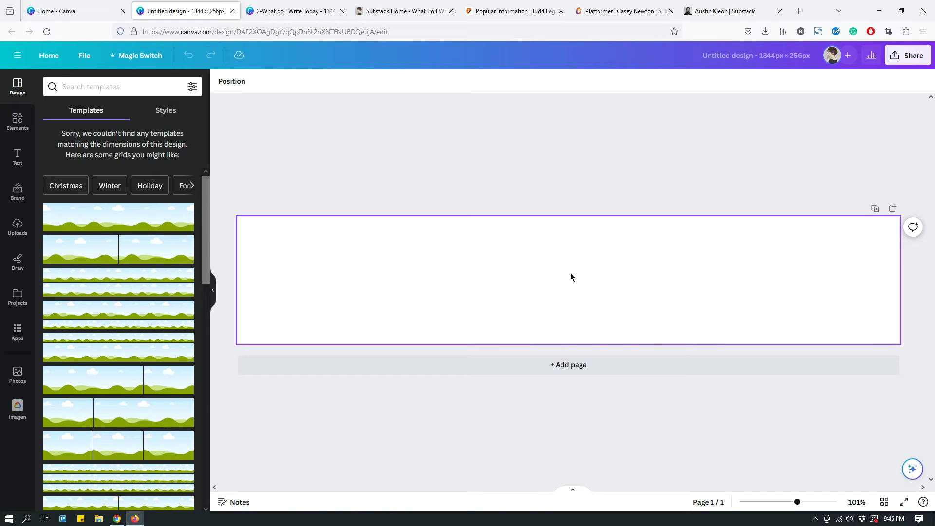
{"action": "left_click", "coordinate": [474, 278]}
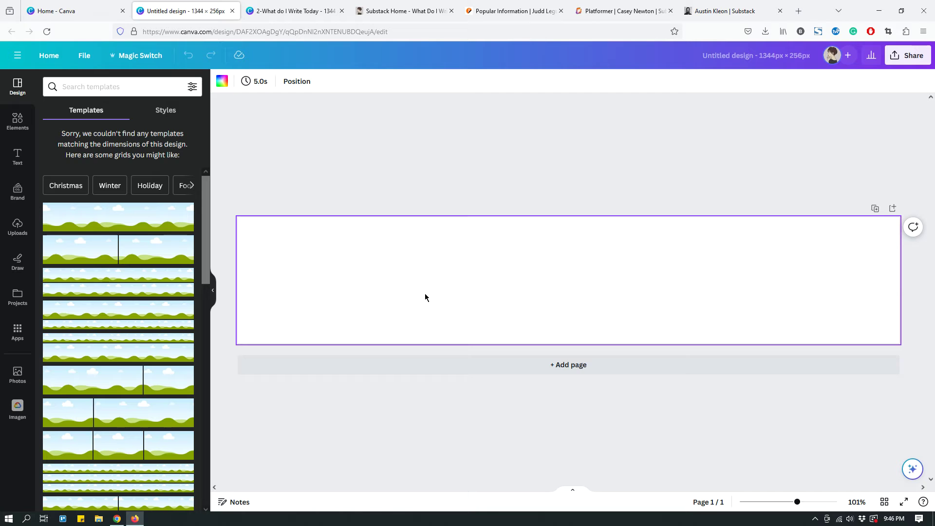
{"action": "key", "text": "t"}
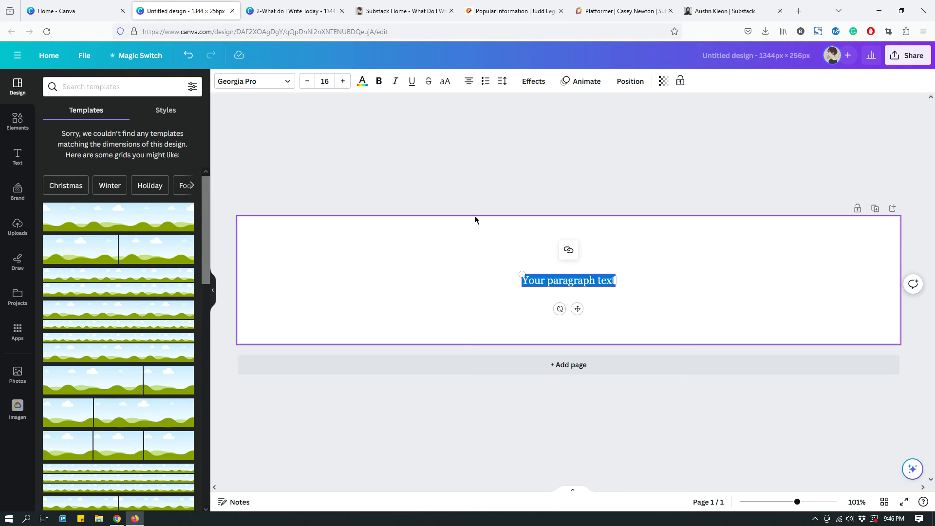
{"action": "left_click", "coordinate": [467, 257]}
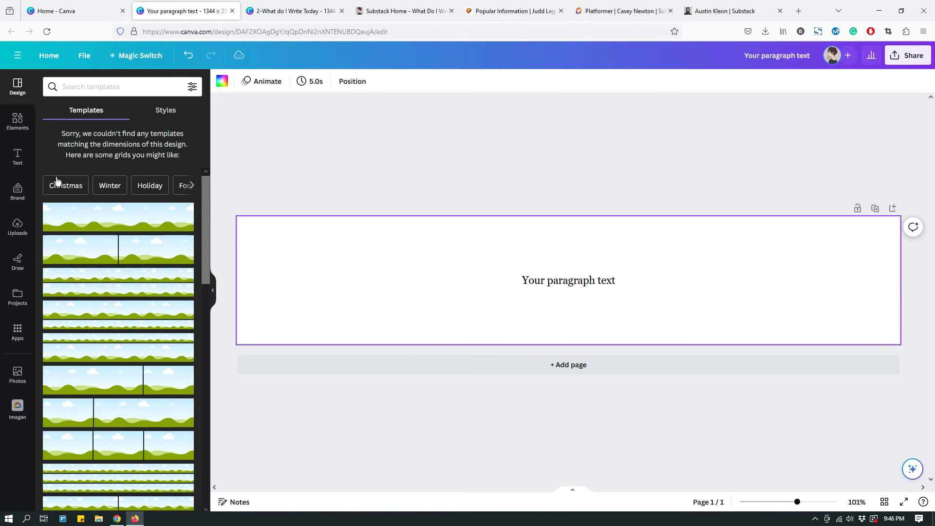
{"action": "left_click", "coordinate": [18, 159]}
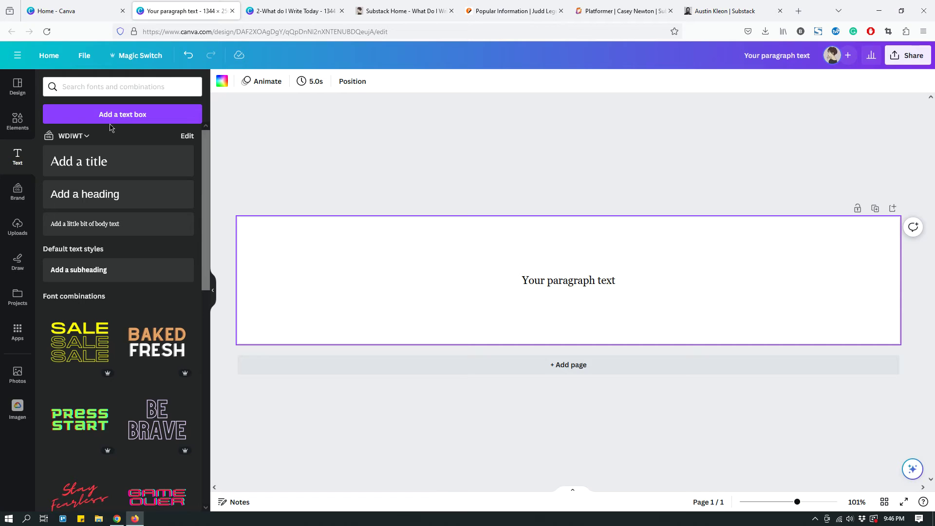
{"action": "left_click", "coordinate": [124, 124]}
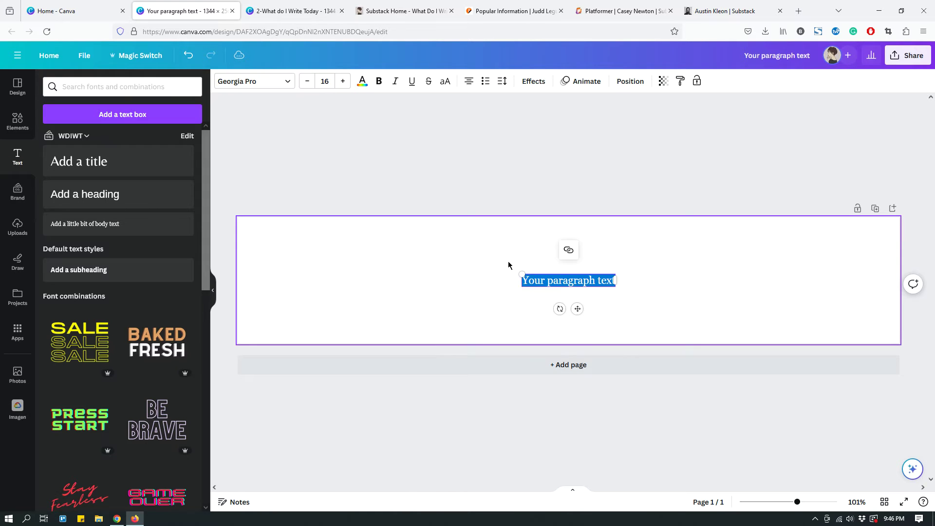
{"action": "left_click", "coordinate": [532, 245]}
{"action": "left_click", "coordinate": [576, 288]}
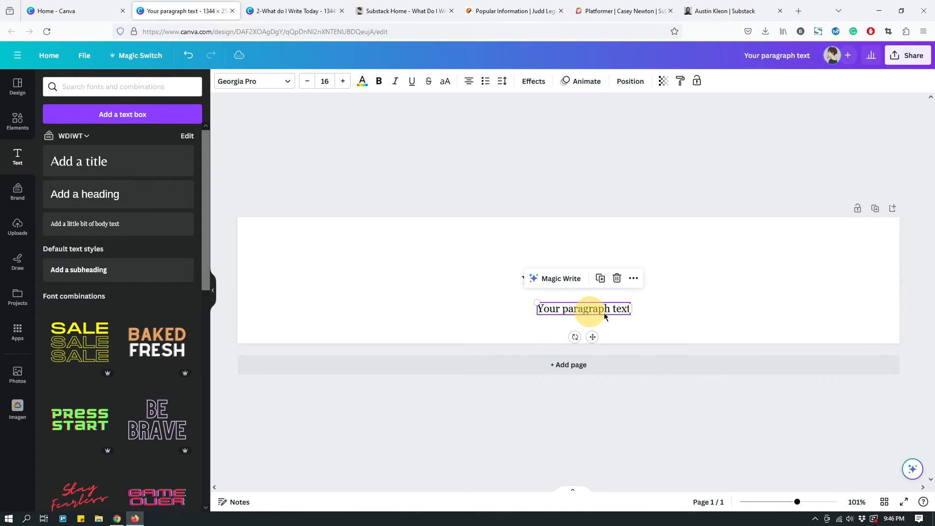
{"action": "left_click", "coordinate": [804, 295]}
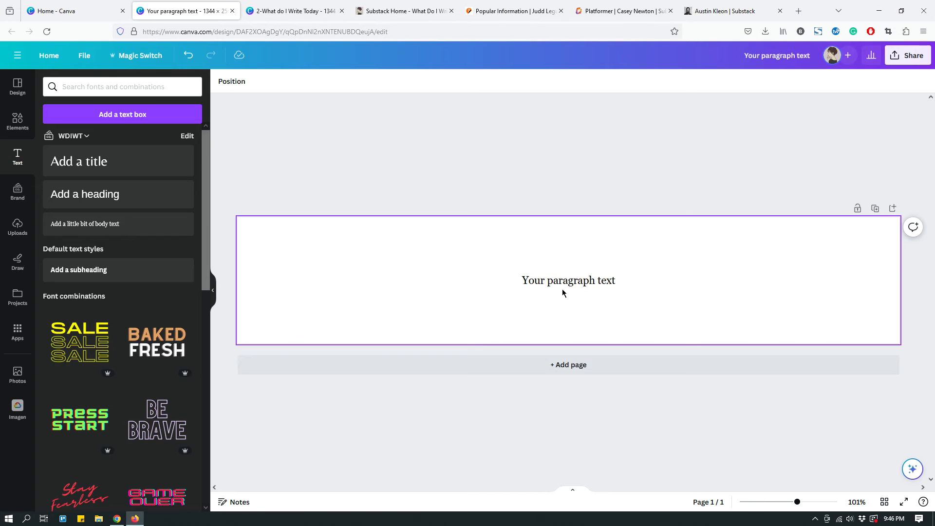
Move the text box slightly up on the page and replace its placeholder text with "What Do I Write Today"
{"action": "left_click_drag", "start_coordinate": [546, 284], "coordinate": [546, 271]}
{"action": "double_click", "coordinate": [546, 270]}
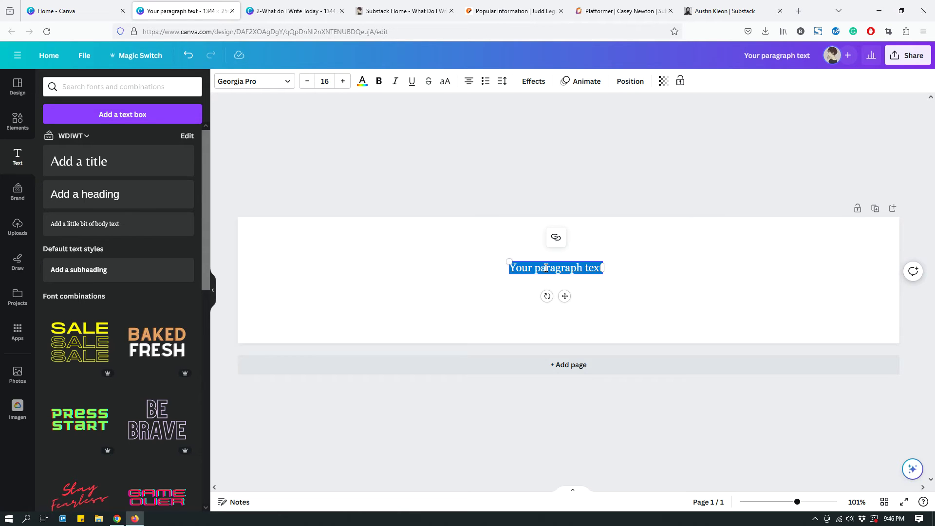
{"action": "type", "text": "What Do I W"}
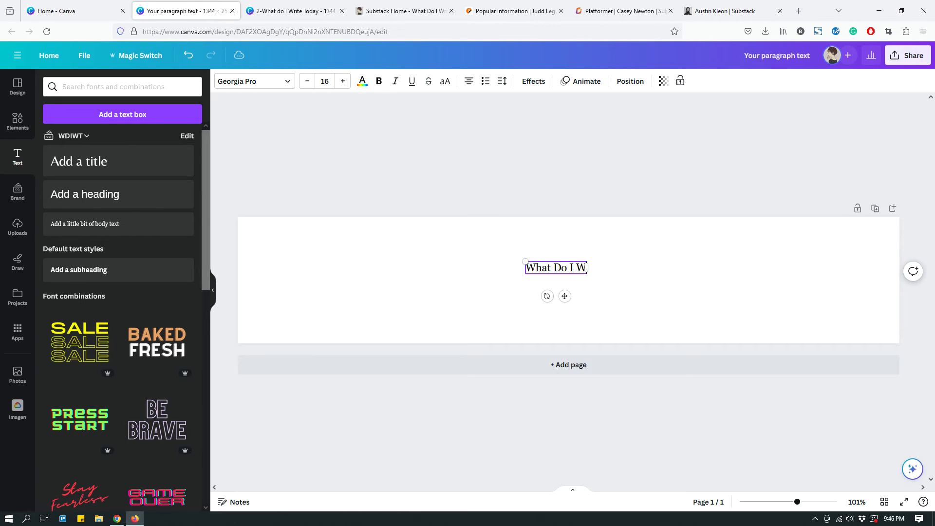
{"action": "type", "text": "rite Today"}
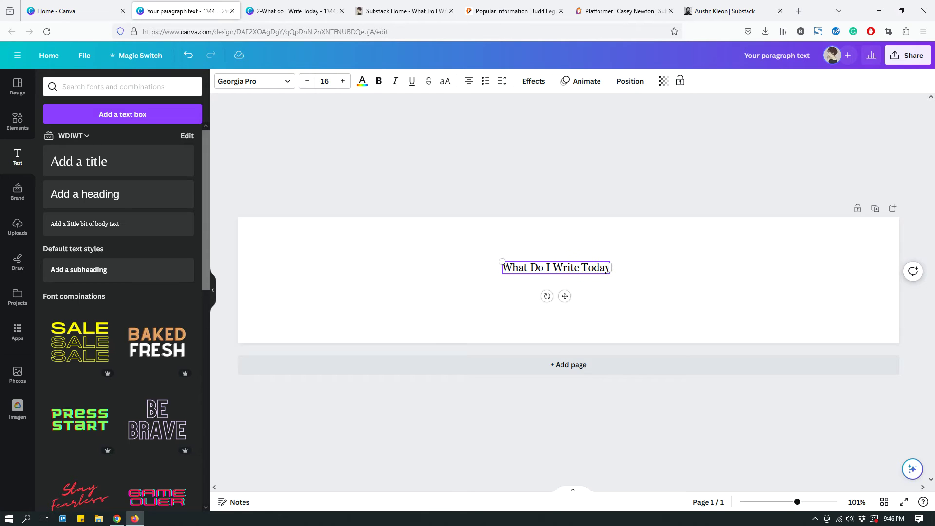
Enlarge the "What Do I Write Today" text to size 98 so it spans the page width, and centre it vertically on the page
{"action": "left_click", "coordinate": [553, 175]}
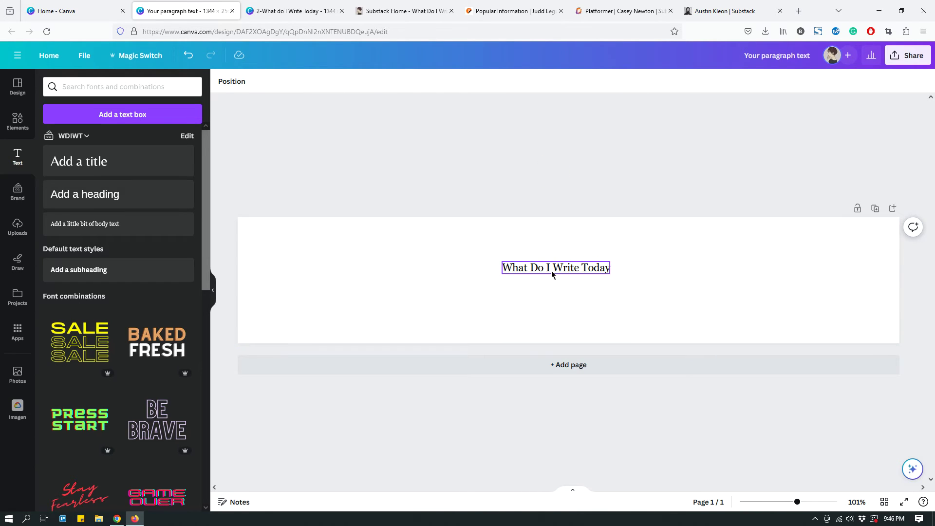
{"action": "left_click_drag", "start_coordinate": [552, 274], "coordinate": [242, 232]}
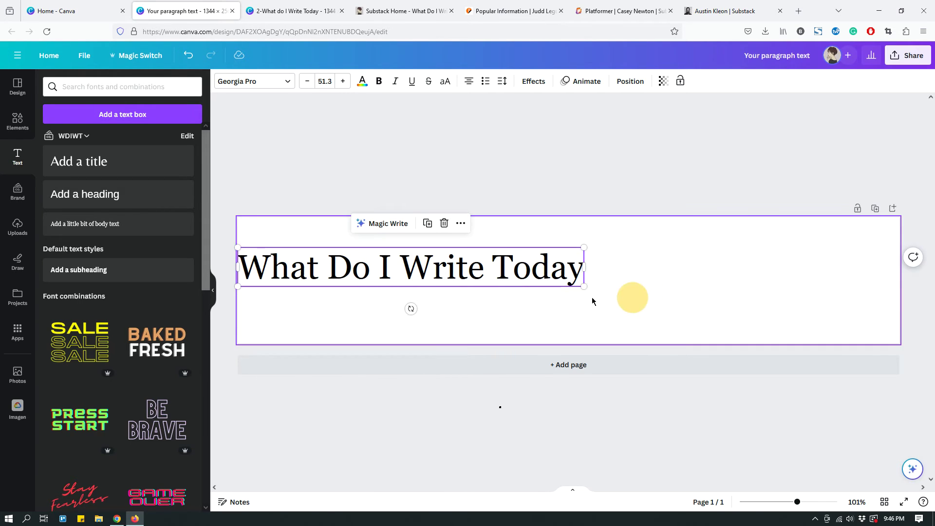
{"action": "left_click_drag", "start_coordinate": [584, 288], "coordinate": [891, 393]}
{"action": "left_click", "coordinate": [742, 185]}
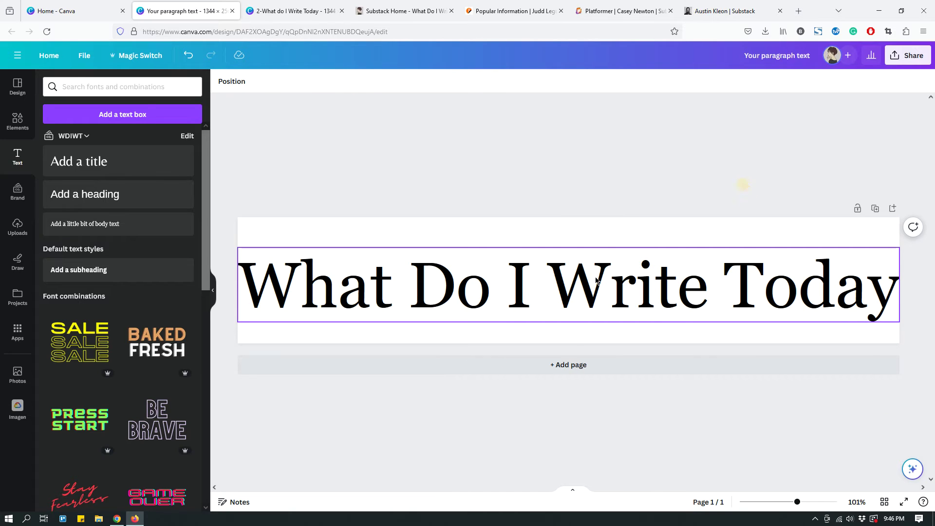
{"action": "left_click", "coordinate": [596, 281]}
{"action": "left_click_drag", "start_coordinate": [595, 281], "coordinate": [595, 283]}
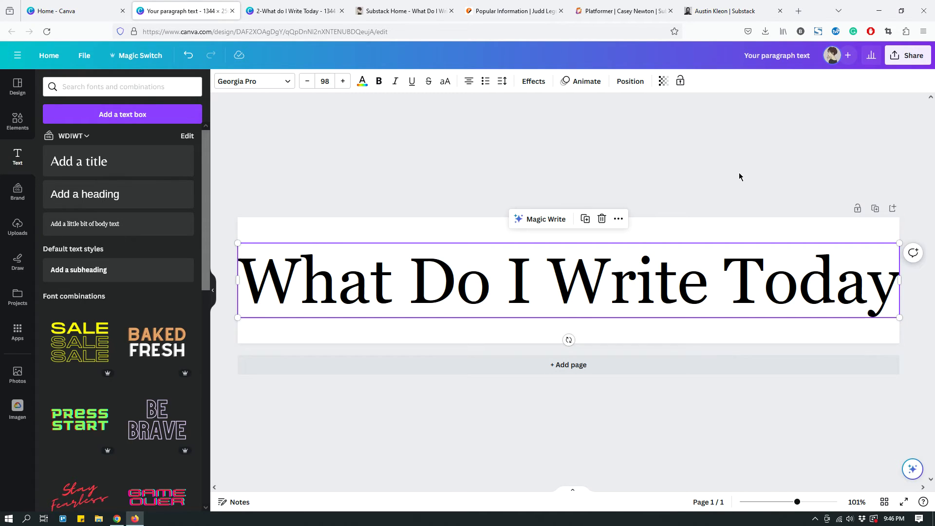
{"action": "left_click", "coordinate": [738, 229]}
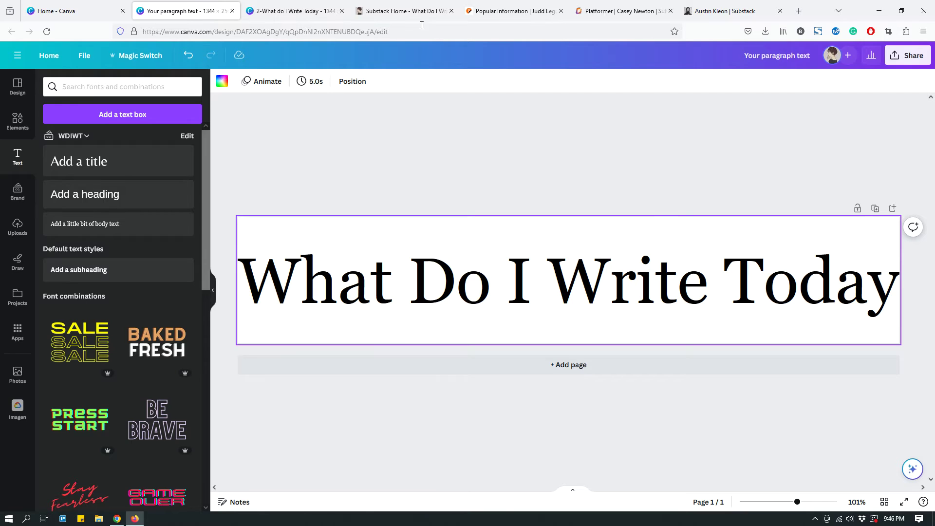
Check the header wordmark on Substack, return to the Canva design and shorten its text to "Write Today"
{"action": "left_click", "coordinate": [423, 11]}
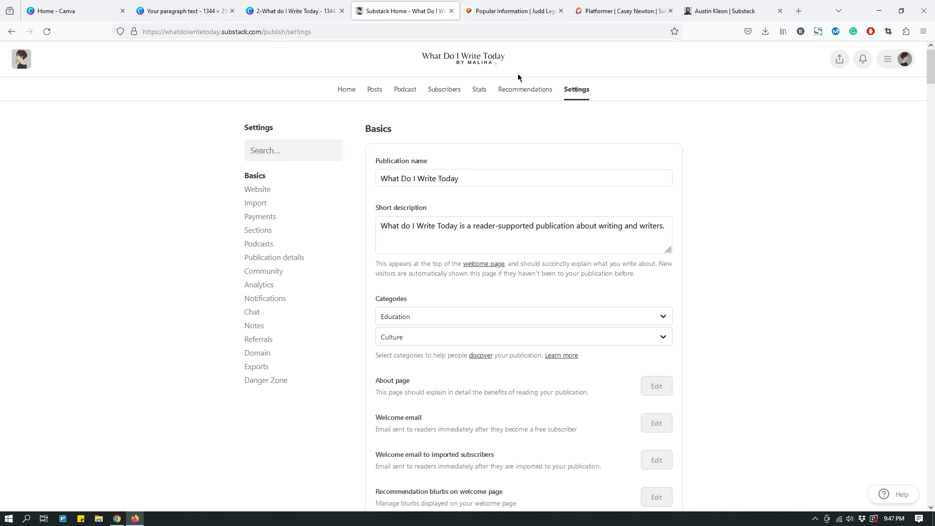
{"action": "left_click", "coordinate": [189, 15]}
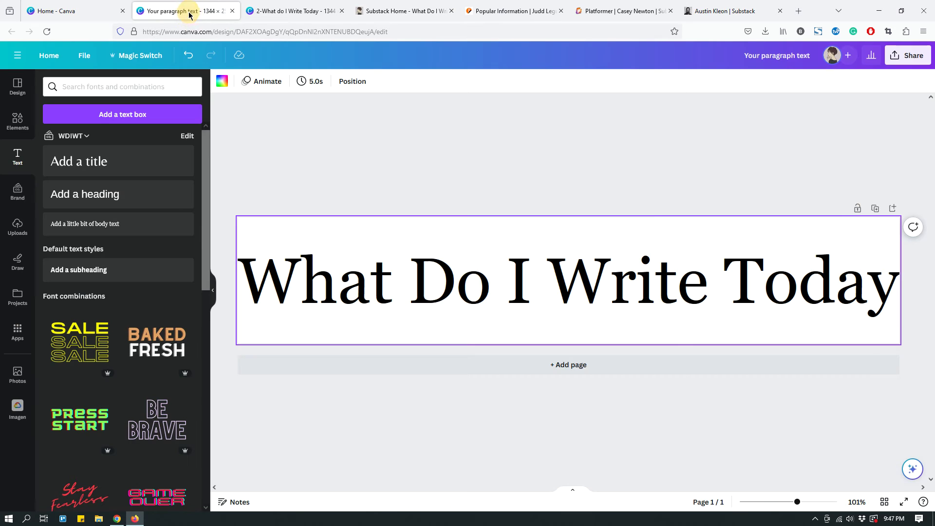
{"action": "double_click", "coordinate": [552, 284]}
{"action": "left_click", "coordinate": [553, 269]}
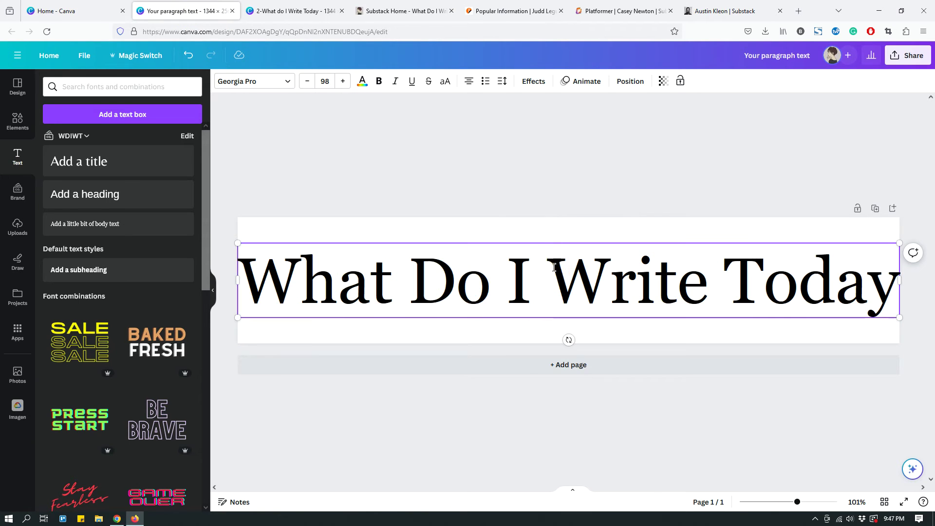
{"action": "left_click_drag", "start_coordinate": [553, 268], "coordinate": [254, 268]}
{"action": "key", "text": "BackSpace"}
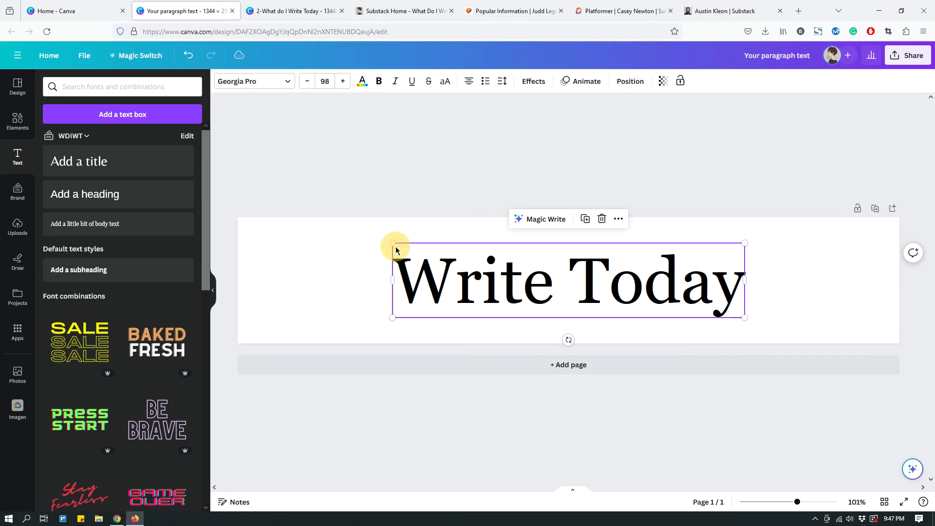
Enlarge the "Write Today" text to about size 183 so it fills the page, and nudge it slightly up
{"action": "left_click_drag", "start_coordinate": [393, 242], "coordinate": [280, 209]}
{"action": "left_click_drag", "start_coordinate": [744, 318], "coordinate": [856, 381]}
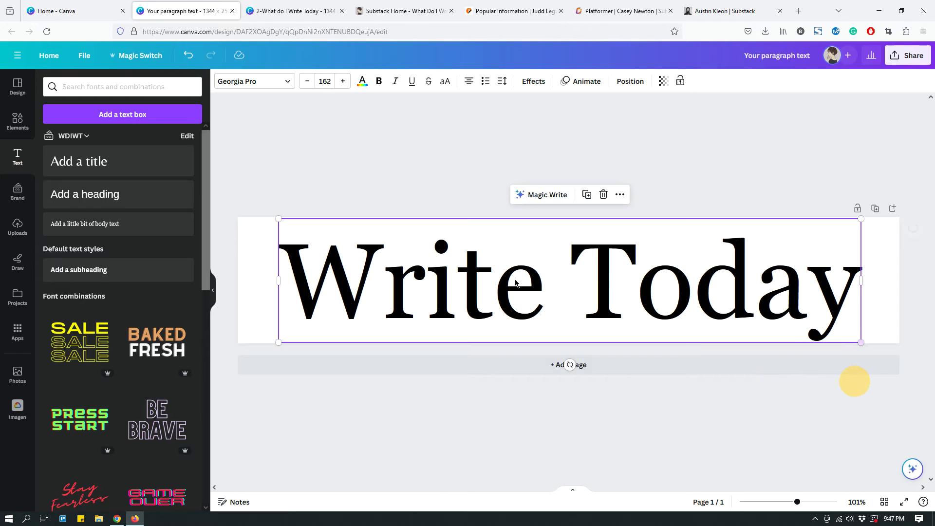
{"action": "left_click_drag", "start_coordinate": [266, 208], "coordinate": [243, 188]}
{"action": "left_click_drag", "start_coordinate": [861, 211], "coordinate": [895, 196]}
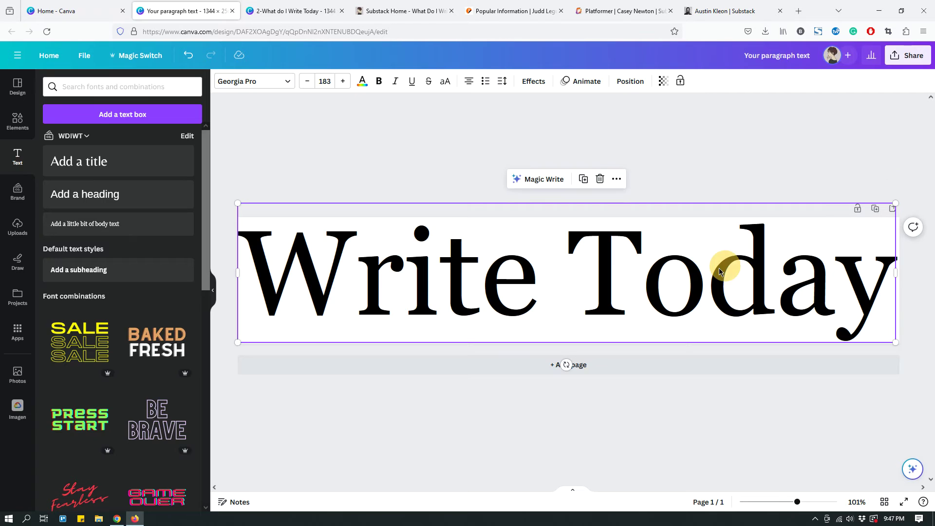
{"action": "left_click", "coordinate": [718, 267]}
{"action": "key", "text": "Home"}
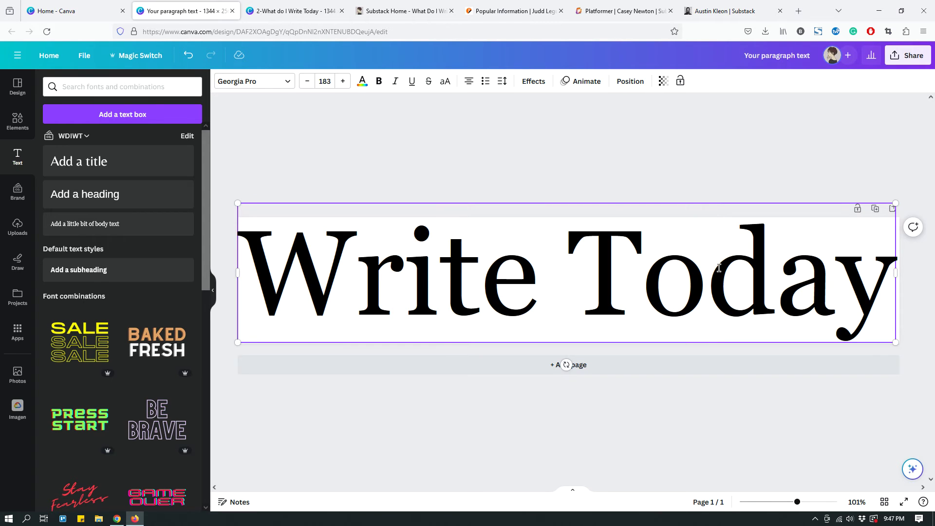
{"action": "left_click", "coordinate": [674, 168]}
{"action": "left_click", "coordinate": [649, 273]}
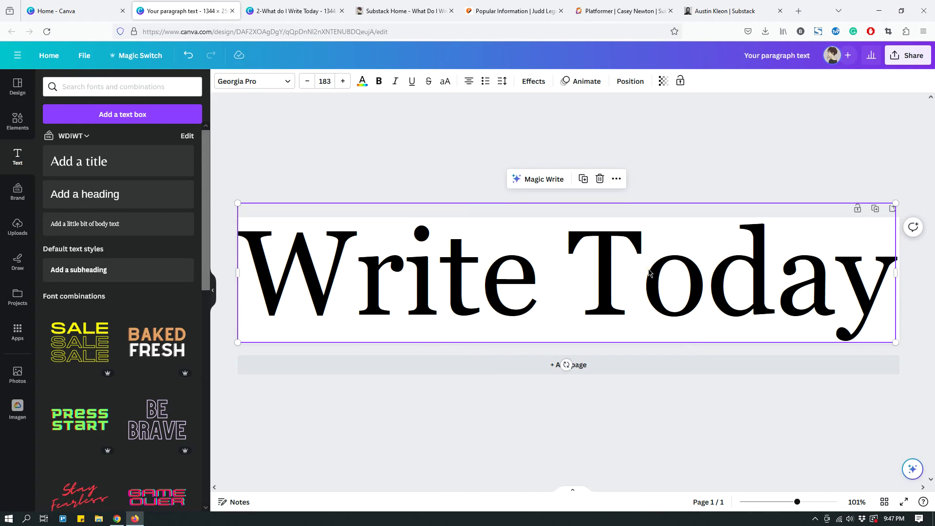
{"action": "left_click", "coordinate": [725, 143]}
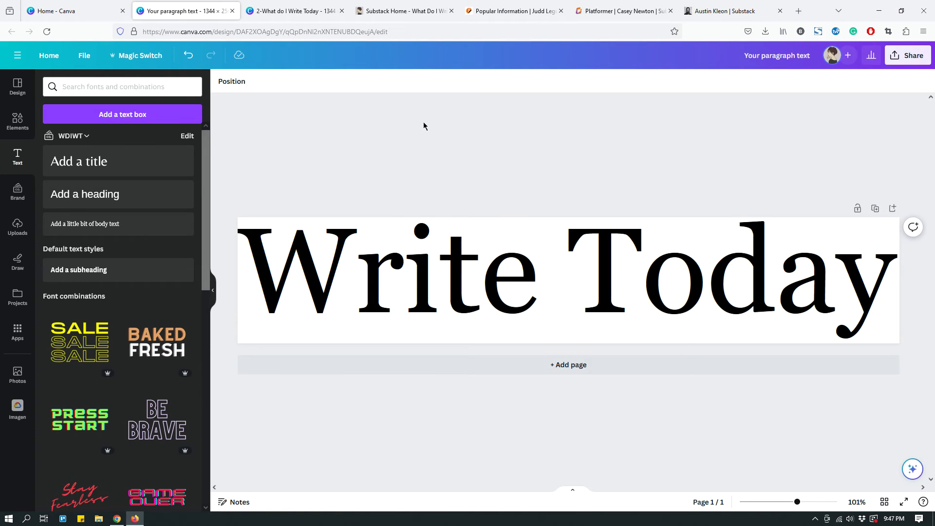
Check the wordmark in the Substack header again and close the existing "2-What do I Write Today" design
{"action": "left_click", "coordinate": [395, 15]}
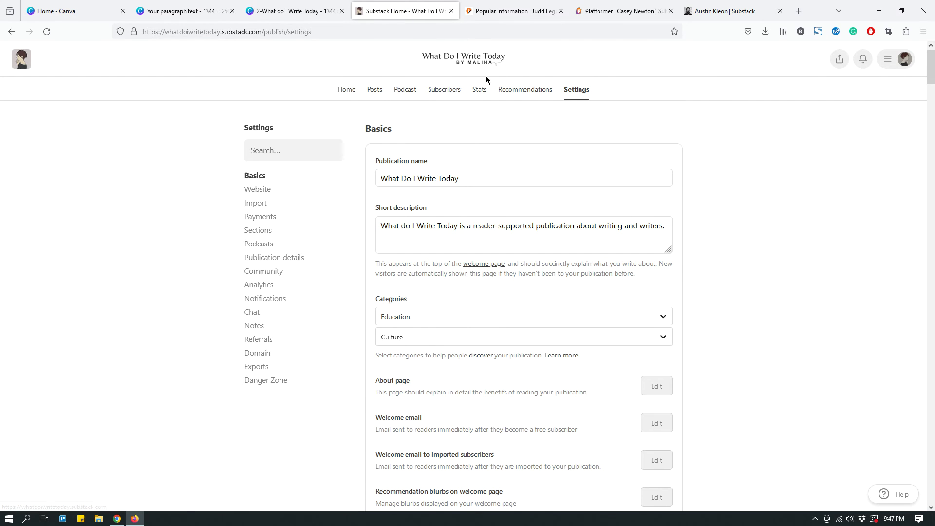
{"action": "left_click", "coordinate": [189, 11]}
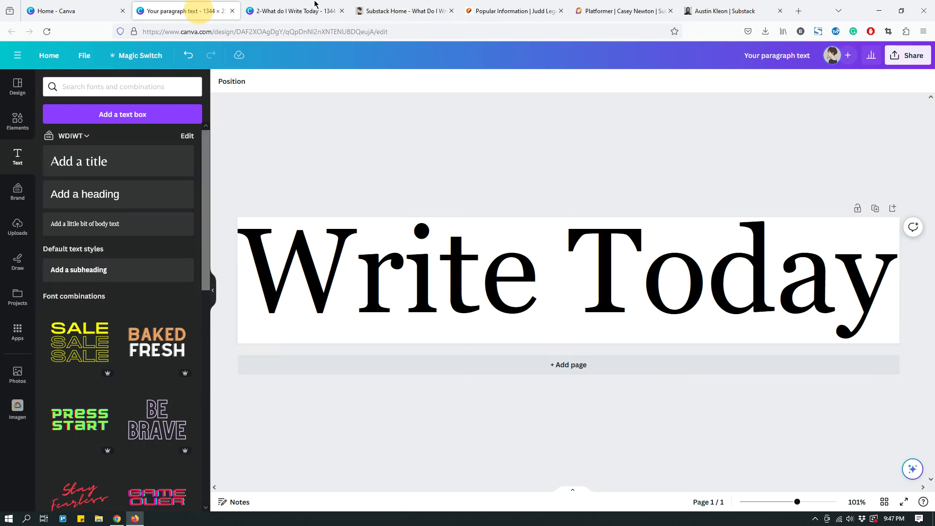
{"action": "left_click", "coordinate": [342, 10]}
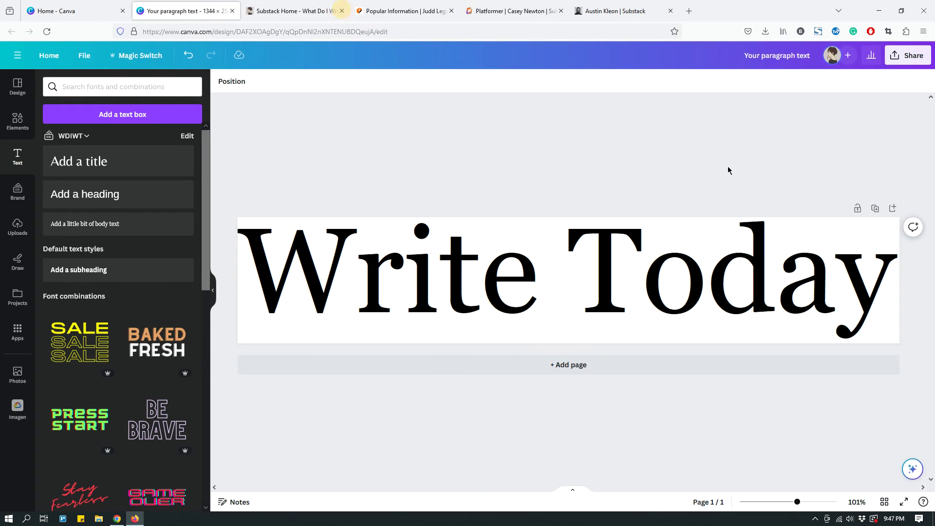
Download the "Write Today" design as a 1,344 × 256 px PNG with a transparent background
{"action": "left_click", "coordinate": [909, 64]}
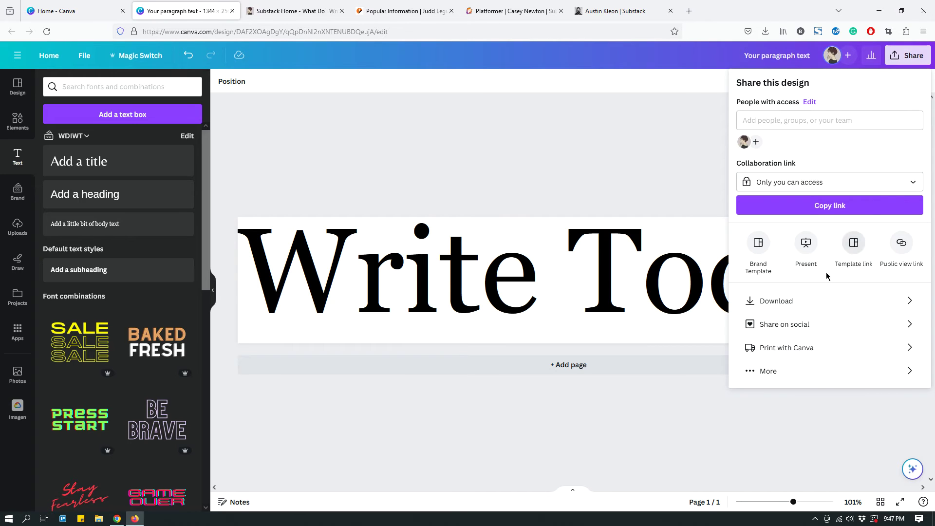
{"action": "left_click", "coordinate": [805, 303]}
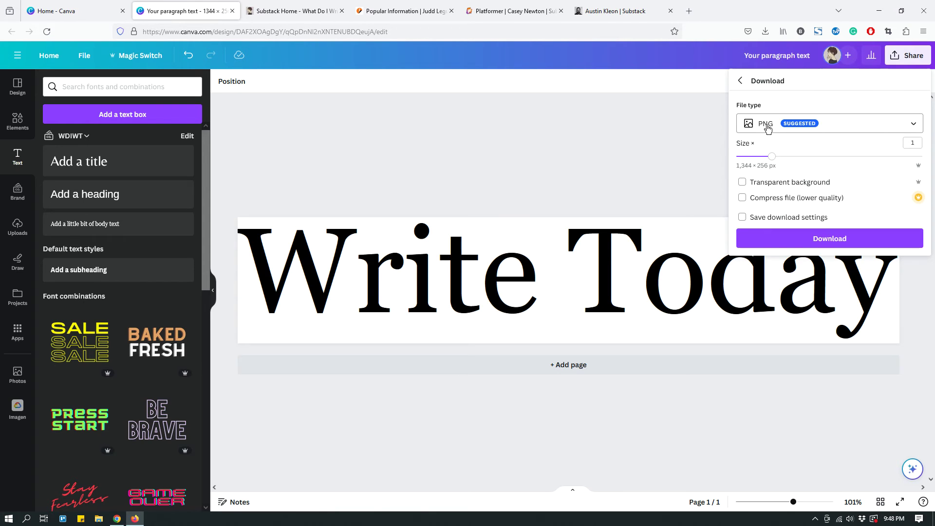
{"action": "left_click", "coordinate": [779, 188]}
{"action": "left_click", "coordinate": [856, 242]}
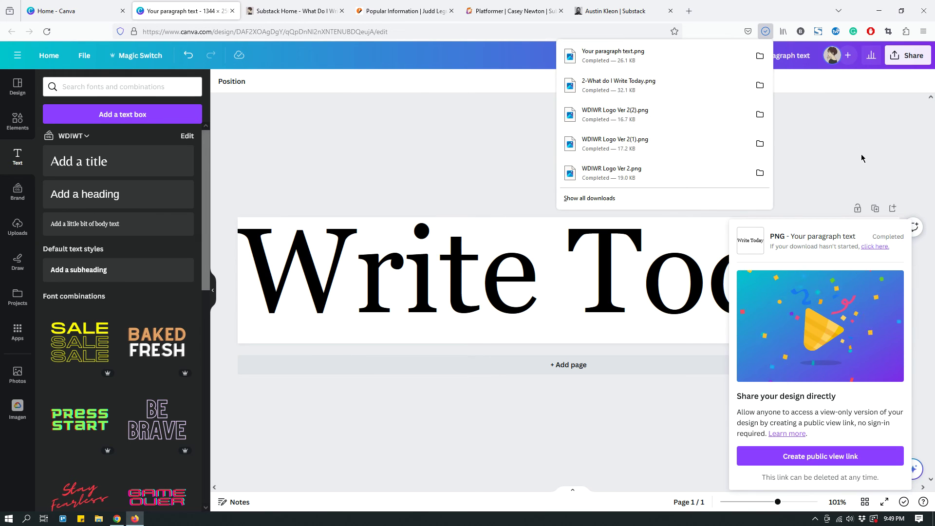
{"action": "left_click", "coordinate": [443, 164]}
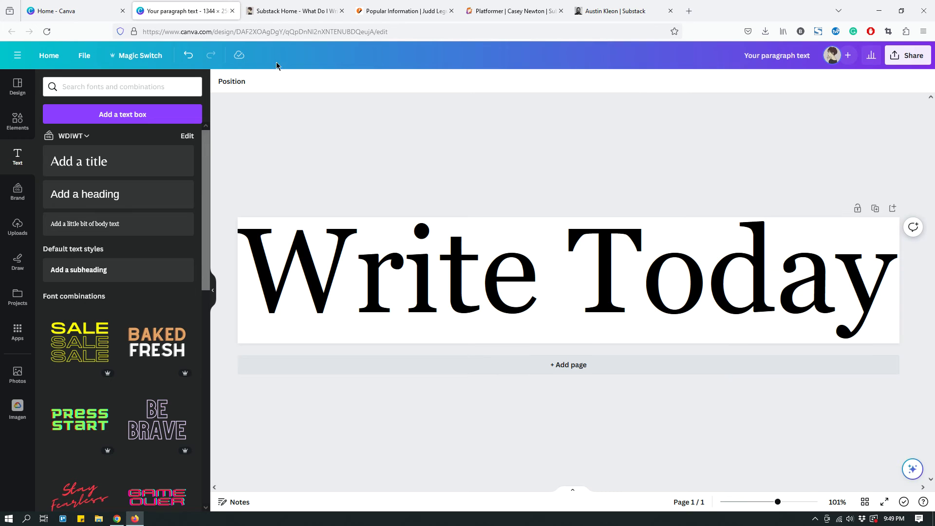
Switch to the Substack publication settings and replace the wordmark with "Your paragraph text.png" from Downloads
{"action": "left_click", "coordinate": [277, 13]}
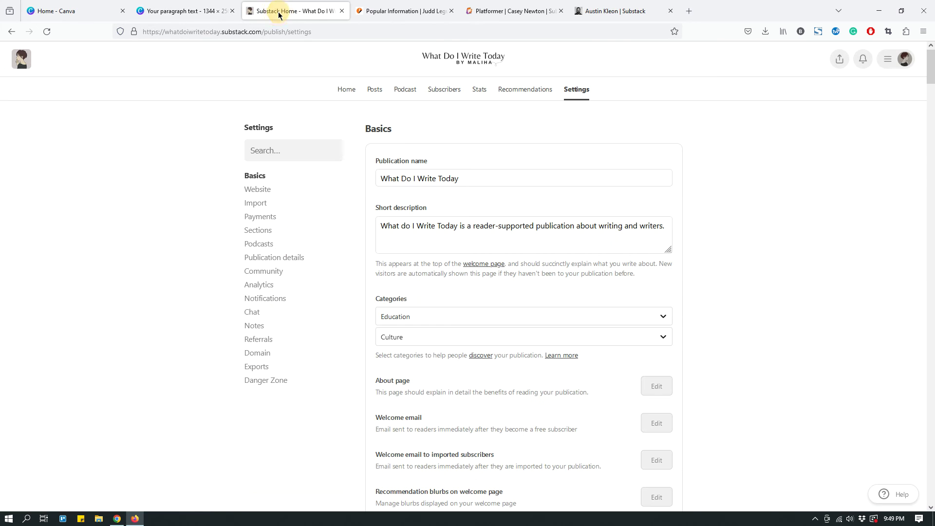
{"action": "scroll", "coordinate": [628, 195], "scroll_direction": "down", "scroll_amount": 7}
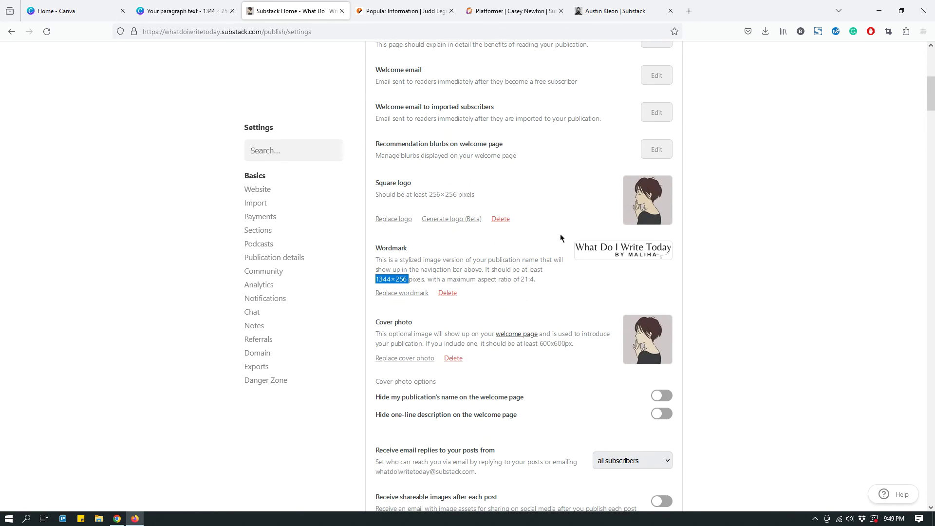
{"action": "left_click", "coordinate": [518, 244]}
{"action": "left_click", "coordinate": [399, 293]}
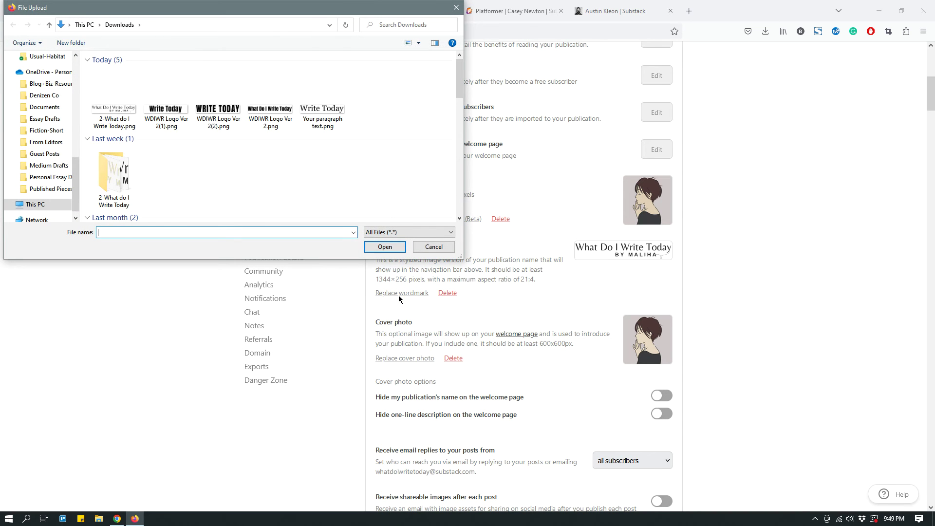
{"action": "left_click", "coordinate": [335, 123]}
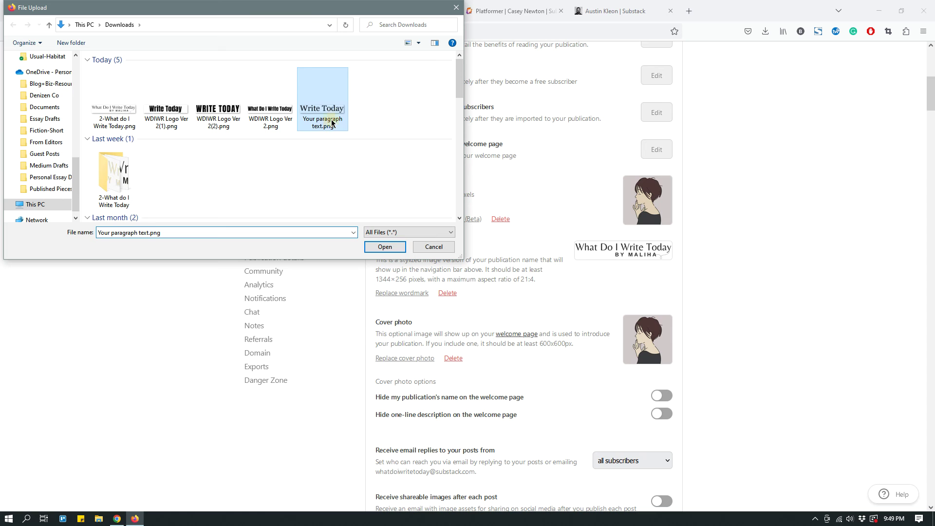
{"action": "left_click", "coordinate": [385, 247]}
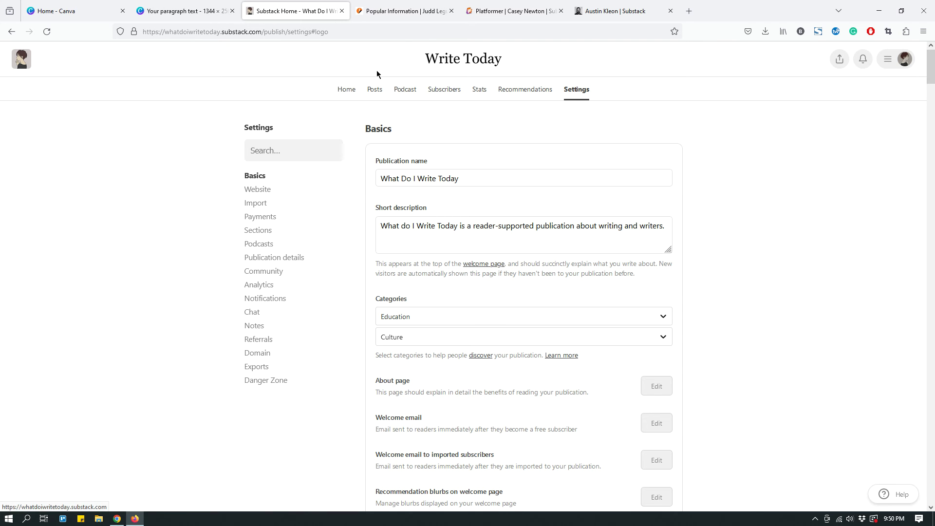
Replace the publication's wordmark with "2-What do I Write Today.png" from Downloads
{"action": "scroll", "coordinate": [731, 232], "scroll_direction": "down", "scroll_amount": 5}
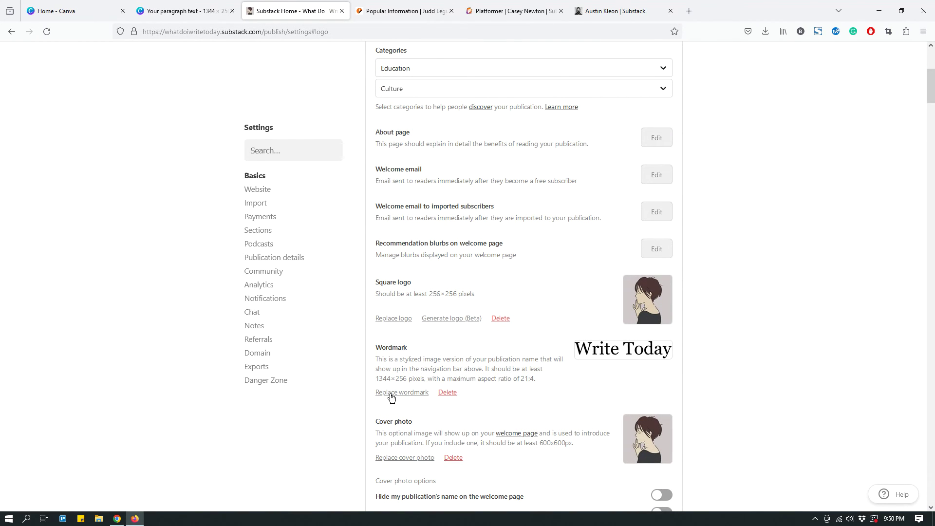
{"action": "left_click", "coordinate": [391, 394]}
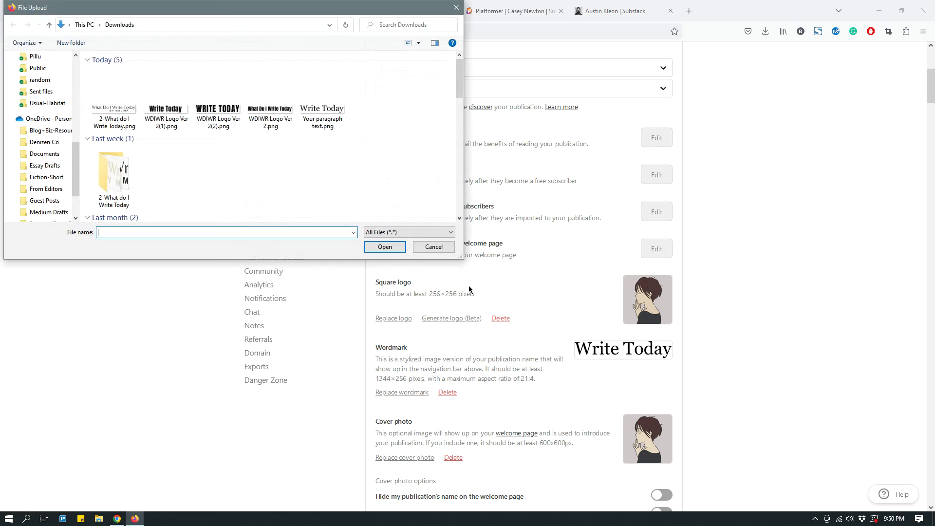
{"action": "left_click", "coordinate": [117, 112]}
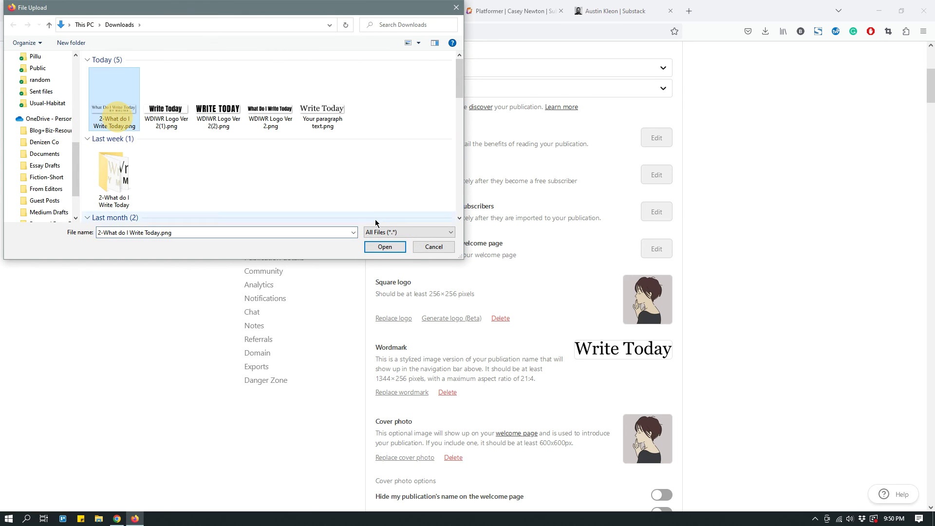
{"action": "left_click", "coordinate": [384, 247]}
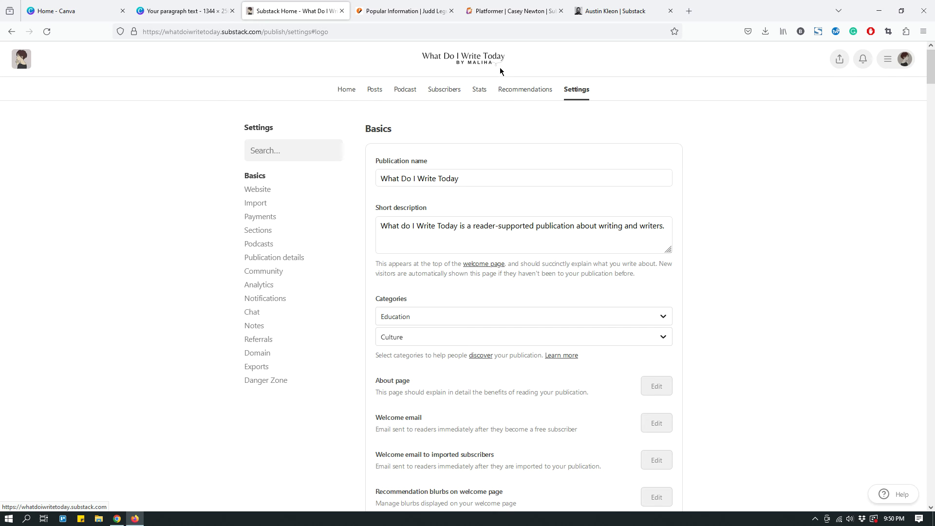
Return to the Canva design, shrink the "Write Today" text to size 120 and widen its text box to the full page width
{"action": "left_click", "coordinate": [166, 11]}
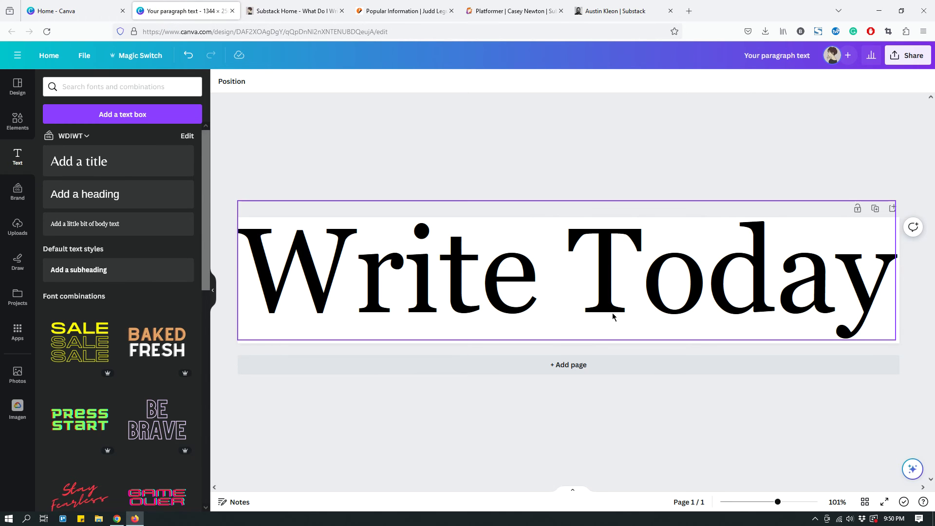
{"action": "left_click", "coordinate": [568, 301]}
{"action": "left_click", "coordinate": [568, 301]}
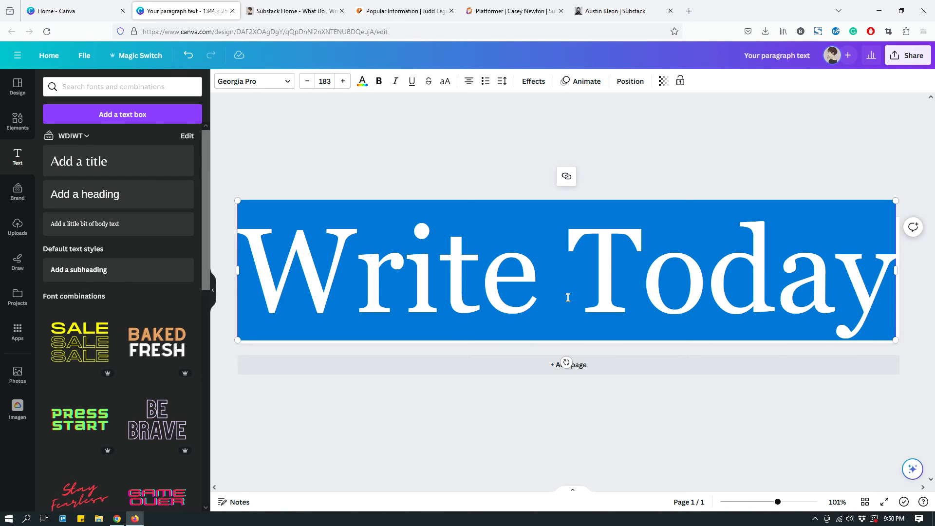
{"action": "left_click", "coordinate": [895, 339]}
{"action": "left_click", "coordinate": [822, 162]}
{"action": "left_click", "coordinate": [880, 331]}
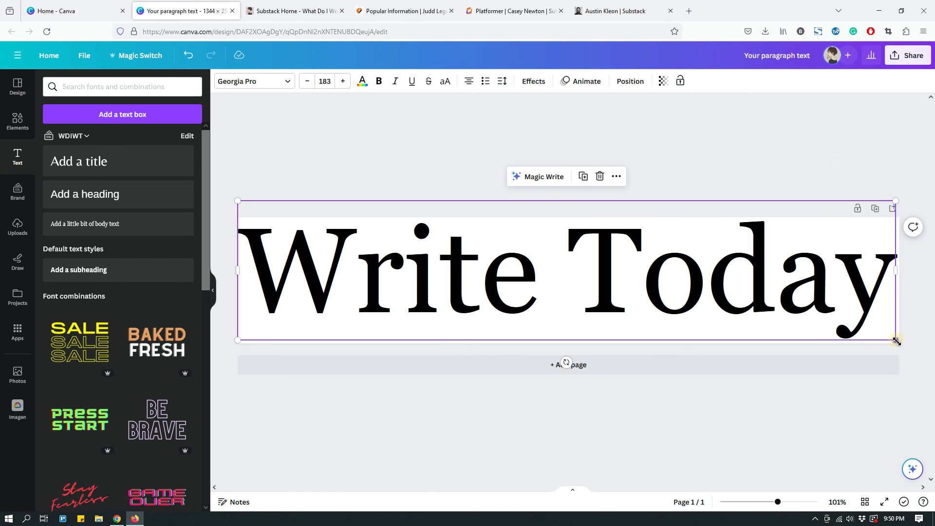
{"action": "left_click_drag", "start_coordinate": [895, 341], "coordinate": [665, 291]}
{"action": "left_click_drag", "start_coordinate": [672, 247], "coordinate": [900, 246]}
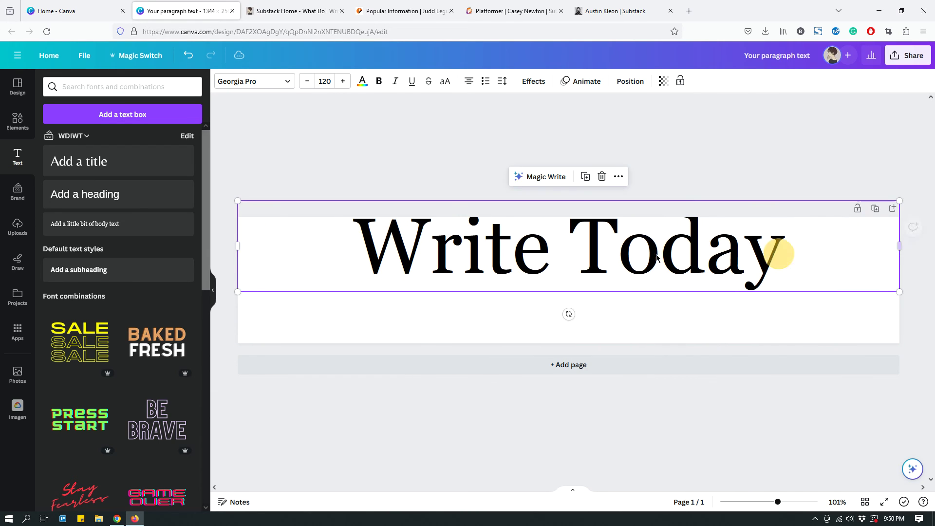
Replace the "Write Today" text with "What DO I Write Today"
{"action": "double_click", "coordinate": [655, 255]}
{"action": "triple_click", "coordinate": [655, 253]}
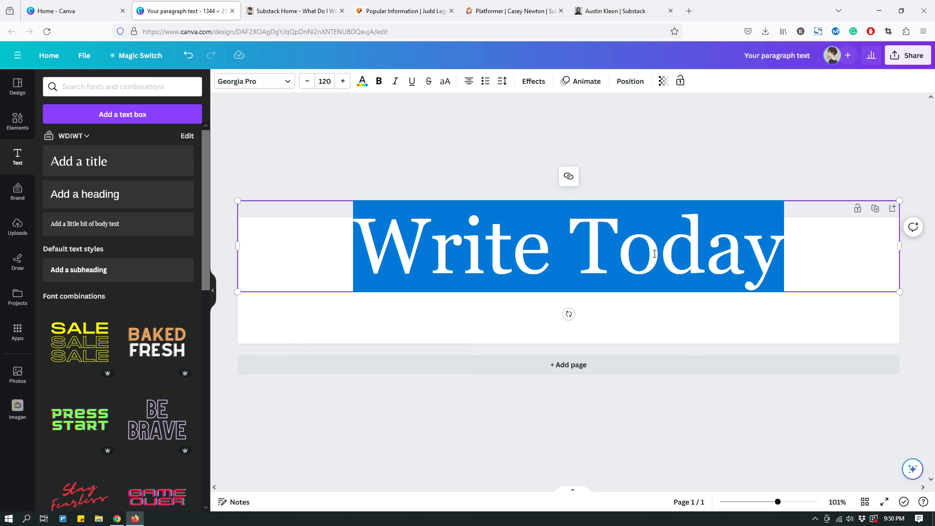
{"action": "type", "text": "What DO I W"}
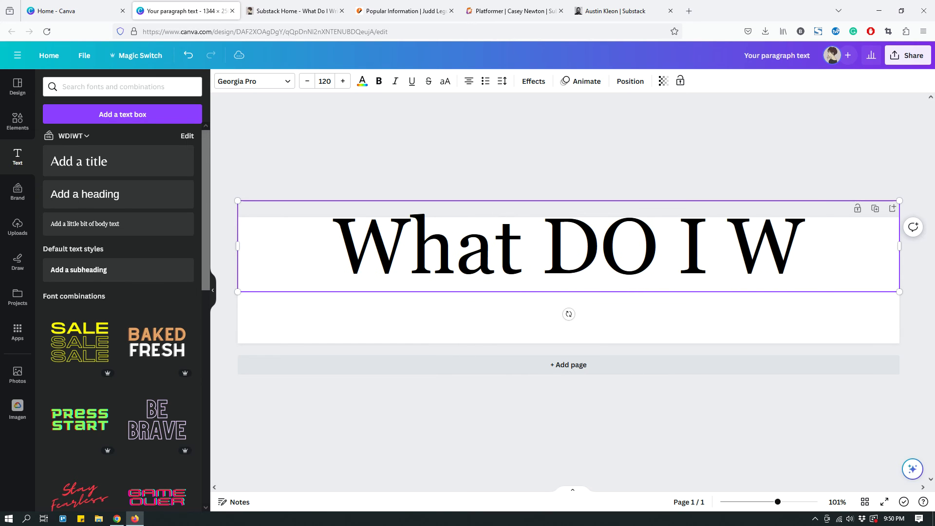
{"action": "type", "text": "rit"}
{"action": "key", "text": "BackSpace"}
{"action": "type", "text": "ite"}
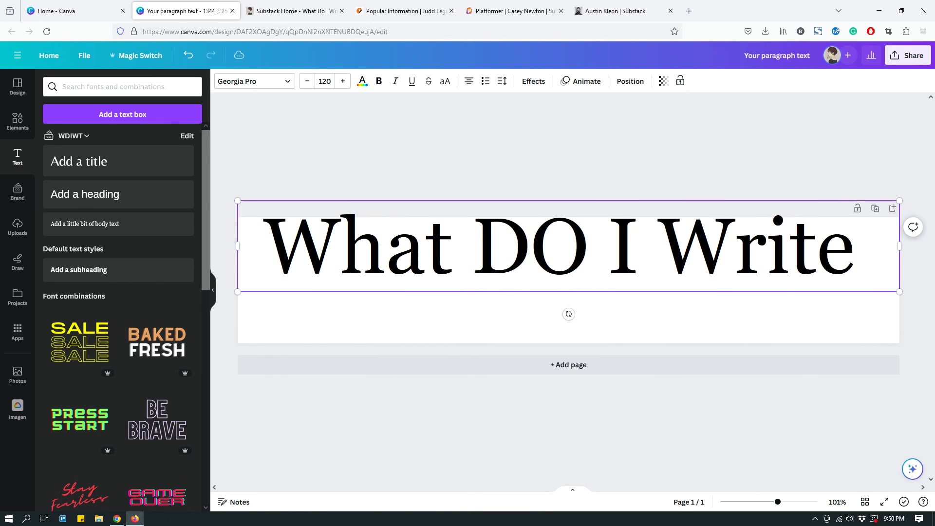
{"action": "type", "text": " Today"}
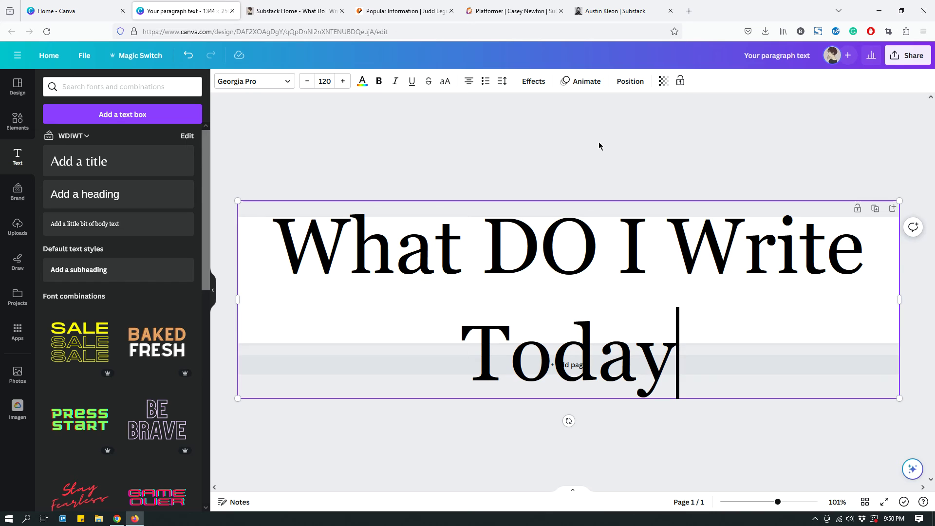
{"action": "left_click", "coordinate": [599, 144]}
Reduce the wordmark text's font size to 88
{"action": "left_click", "coordinate": [581, 258]}
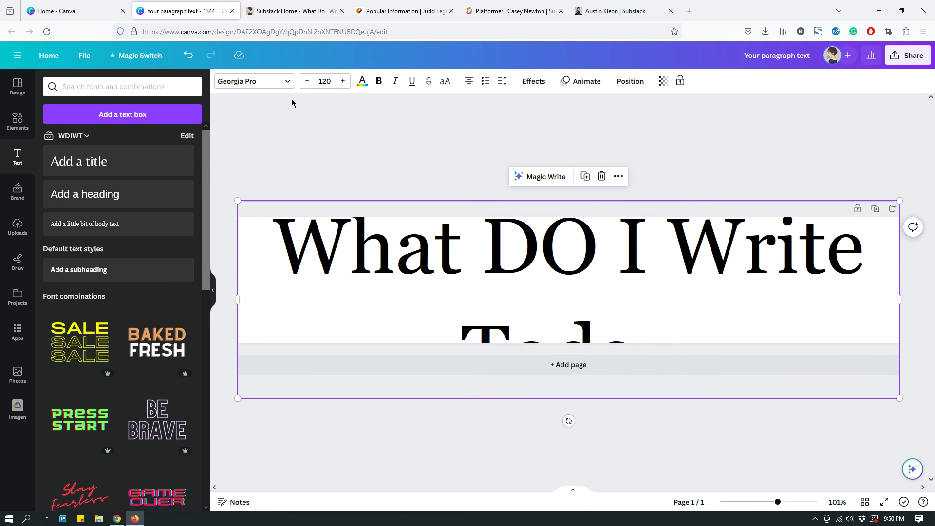
{"action": "left_click", "coordinate": [307, 81]}
{"action": "left_click", "coordinate": [307, 82]}
{"action": "left_click", "coordinate": [307, 81]}
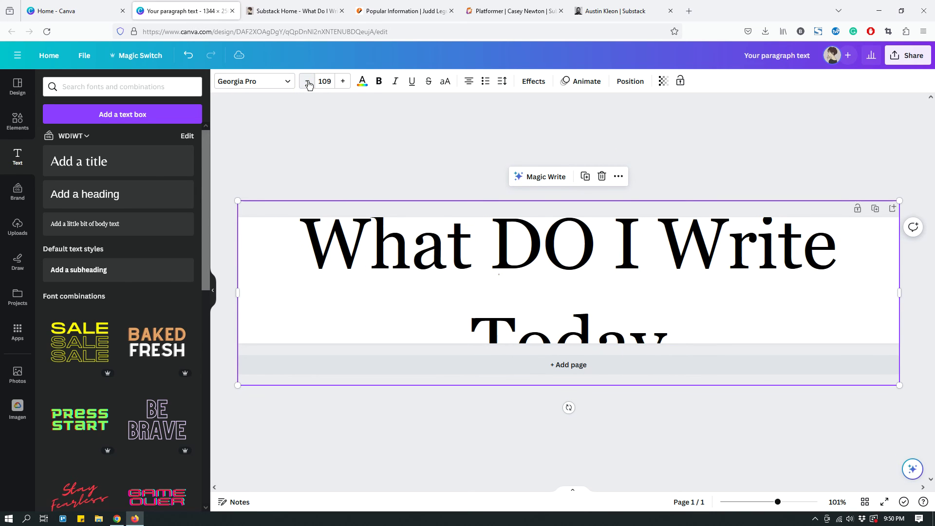
{"action": "left_click", "coordinate": [307, 81]}
{"action": "left_click", "coordinate": [307, 81]}
{"action": "left_click", "coordinate": [307, 81]}
{"action": "left_click", "coordinate": [307, 81]}
{"action": "left_click", "coordinate": [307, 82]}
{"action": "left_click", "coordinate": [324, 81]}
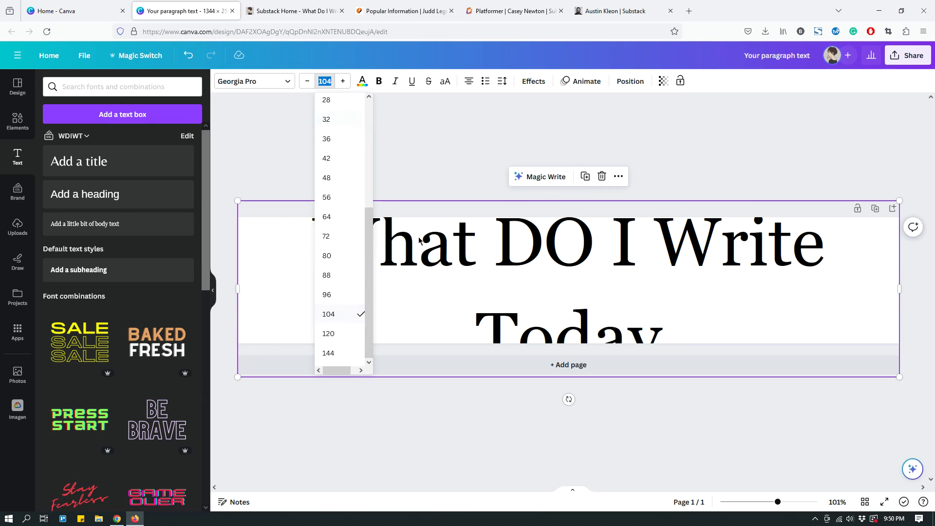
{"action": "left_click", "coordinate": [344, 281]}
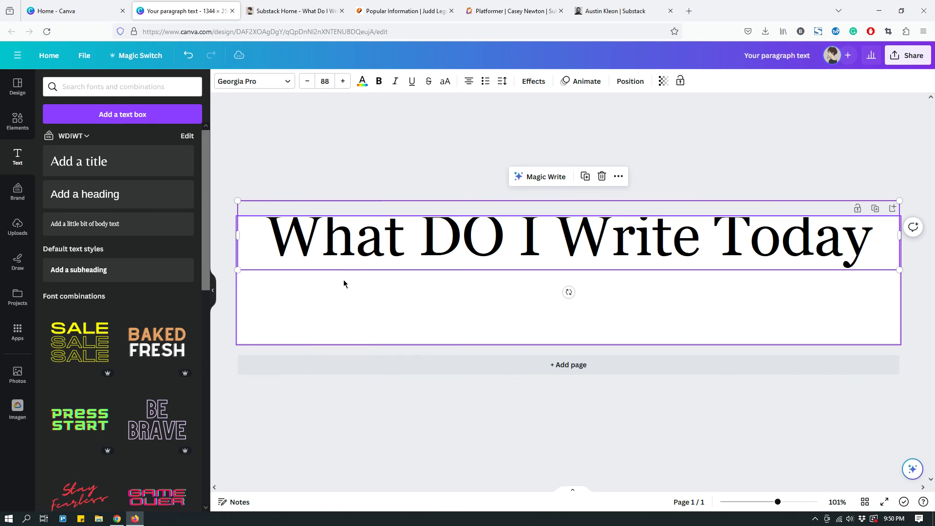
Check the current wordmark in the Substack publication header, and return to the Canva design
{"action": "left_click", "coordinate": [313, 8]}
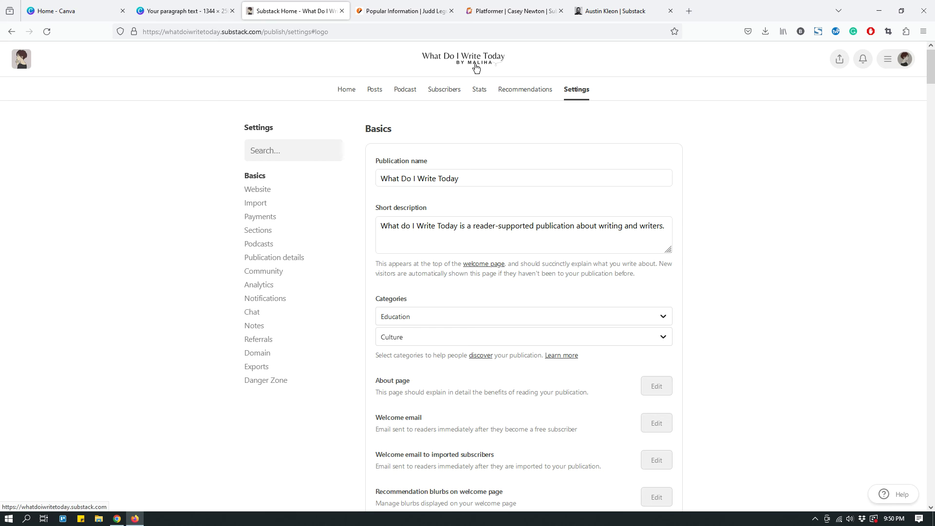
{"action": "left_click", "coordinate": [186, 16]}
{"action": "left_click", "coordinate": [671, 141]}
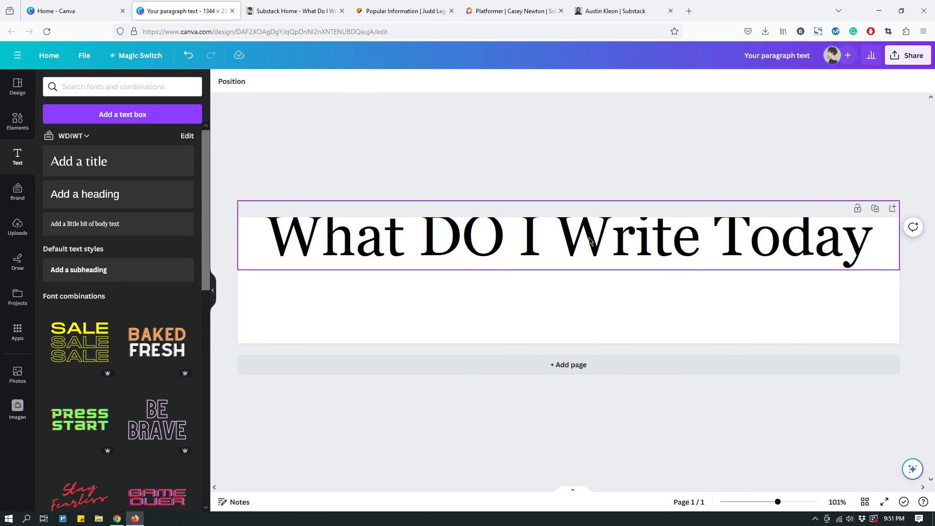
Centre the wordmark text vertically on the page and correct "DO" to "Do"
{"action": "left_click_drag", "start_coordinate": [589, 249], "coordinate": [588, 278]}
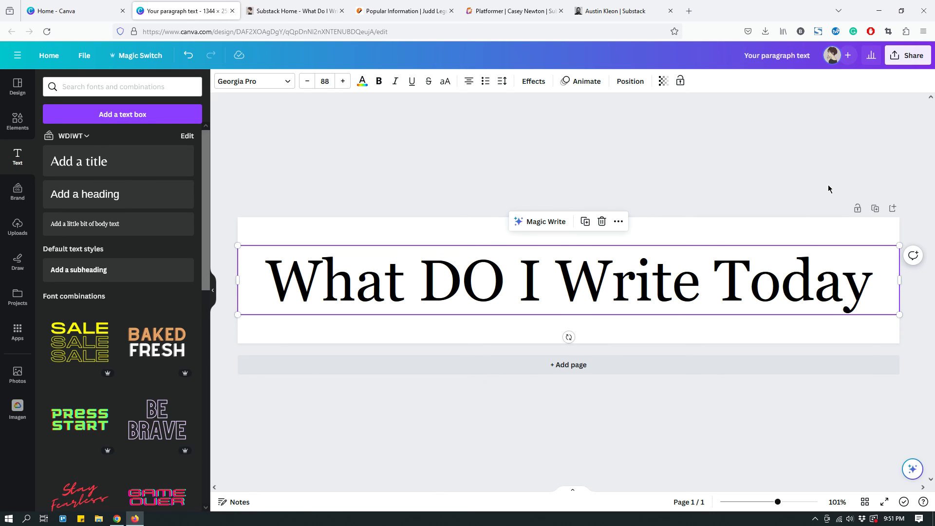
{"action": "left_click", "coordinate": [498, 281]}
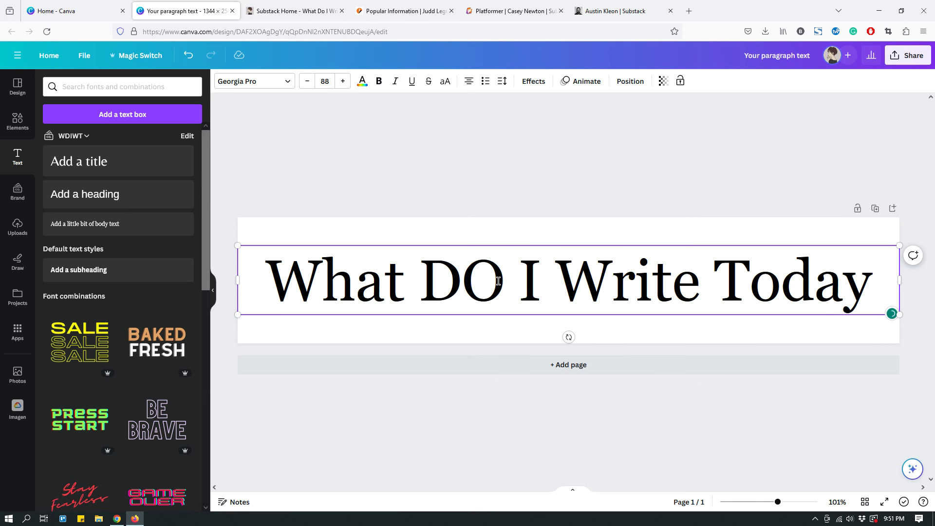
{"action": "key", "text": "BackSpace"}
{"action": "type", "text": "d"}
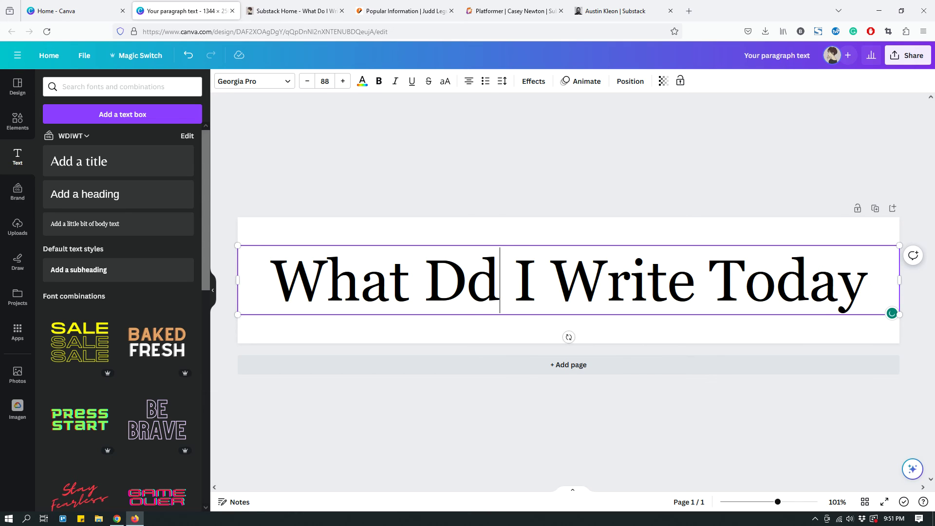
{"action": "key", "text": "BackSpace"}
{"action": "type", "text": "o"}
{"action": "left_click", "coordinate": [625, 179]}
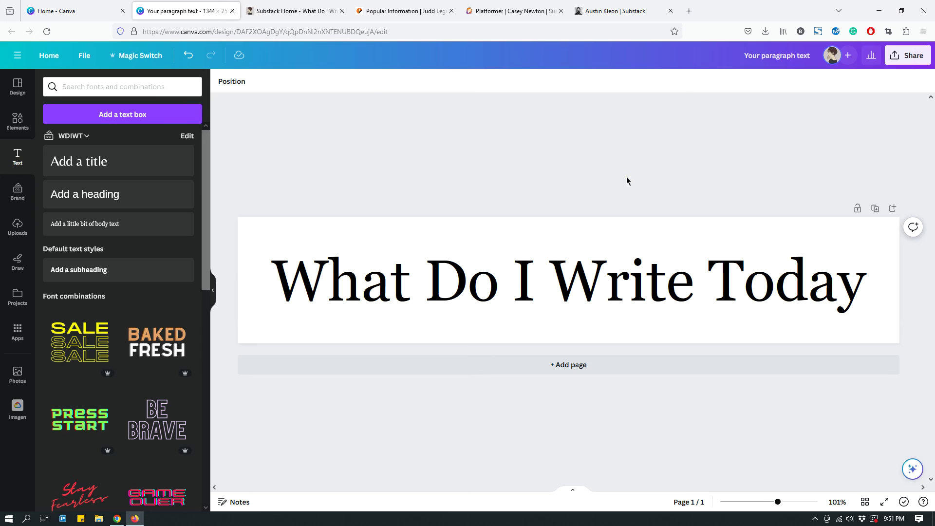
Change the wordmark's font to Anton and enlarge the text to size 115
{"action": "left_click", "coordinate": [587, 277]}
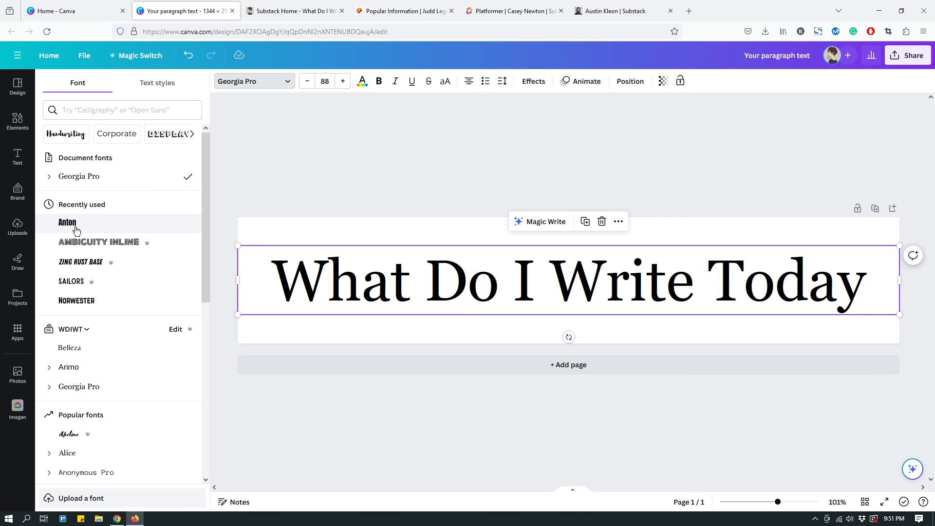
{"action": "left_click", "coordinate": [74, 228]}
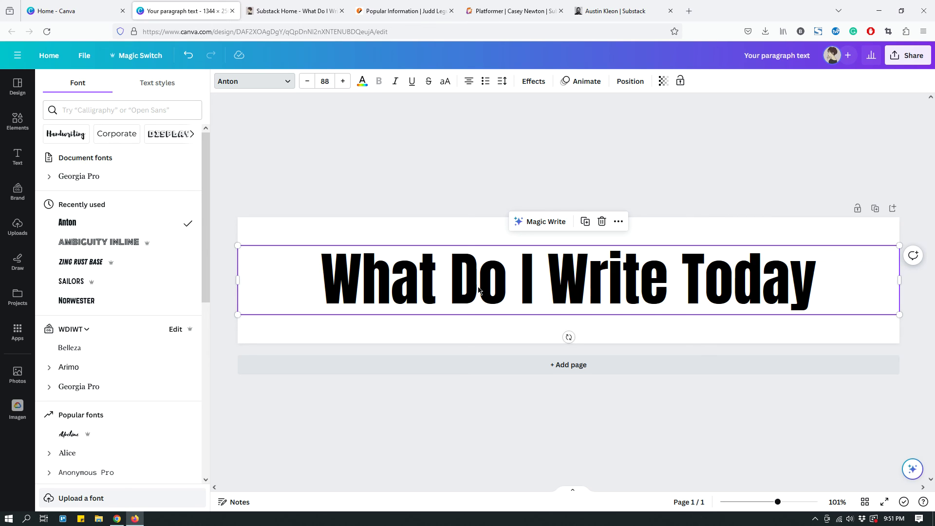
{"action": "left_click_drag", "start_coordinate": [887, 292], "coordinate": [904, 358]}
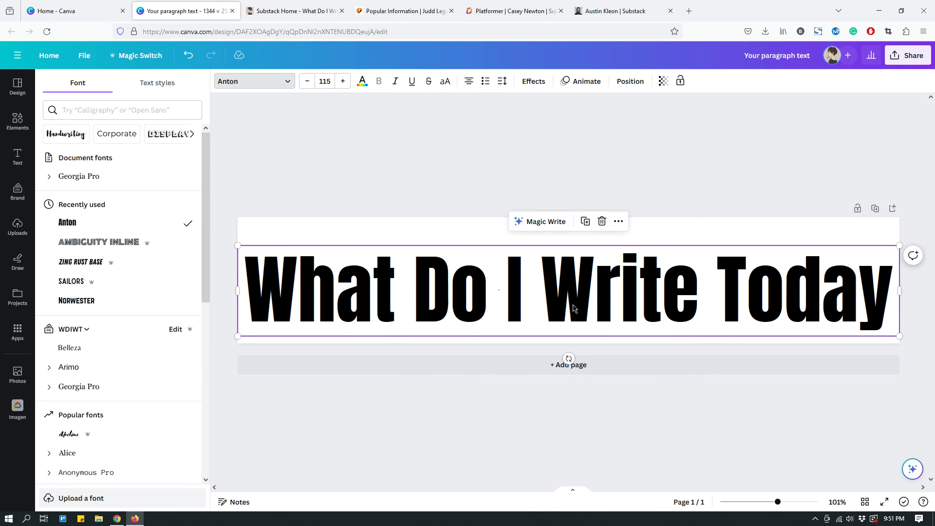
Move the enlarged wordmark text up to centre it vertically on the page, and deselect it
{"action": "left_click_drag", "start_coordinate": [572, 304], "coordinate": [573, 291]}
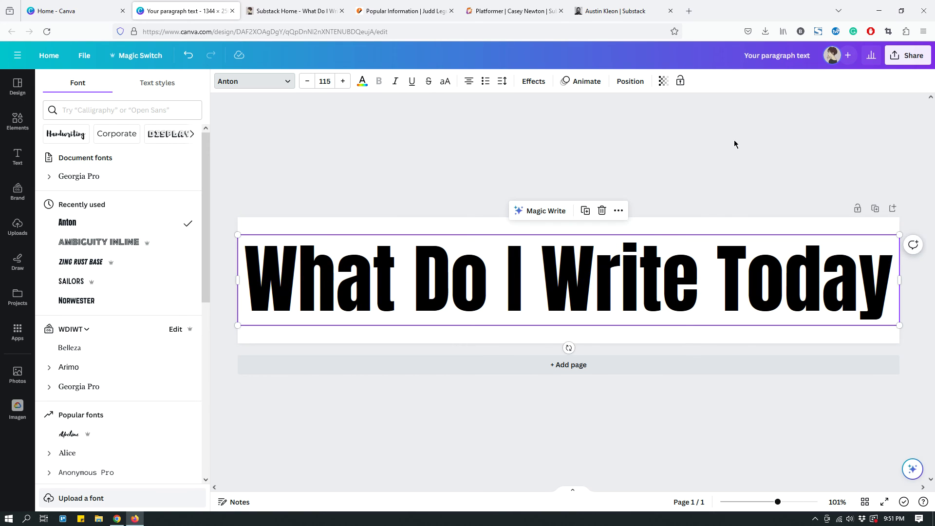
{"action": "key", "text": "Escape"}
{"action": "key", "text": "Escape"}
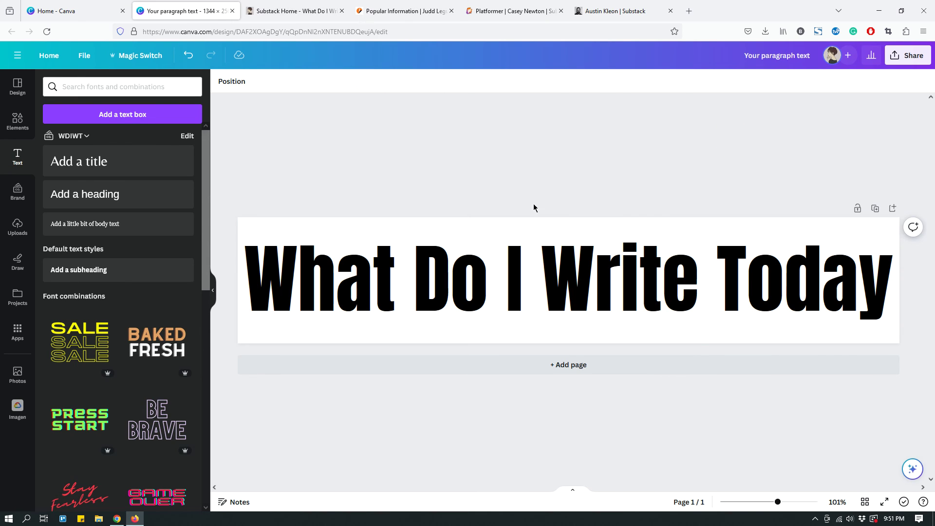
{"action": "left_click", "coordinate": [711, 140]}
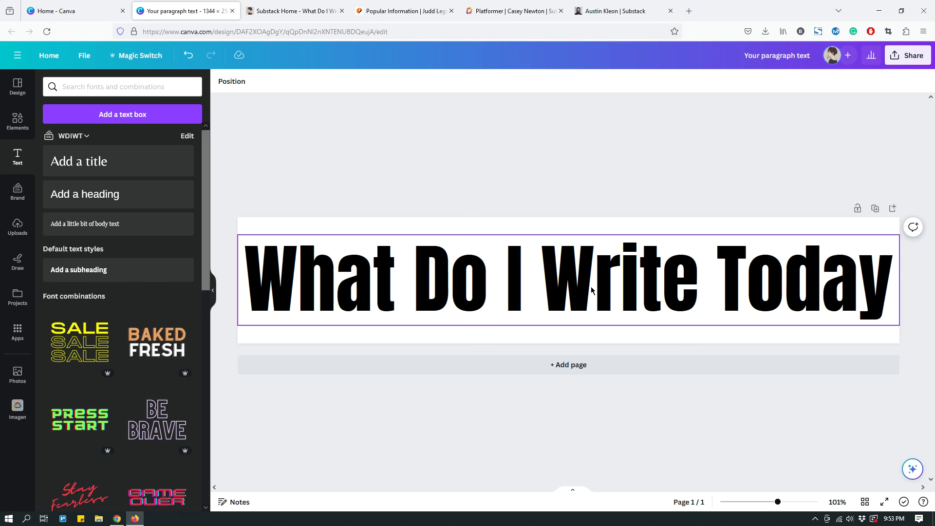
{"action": "left_click", "coordinate": [633, 153]}
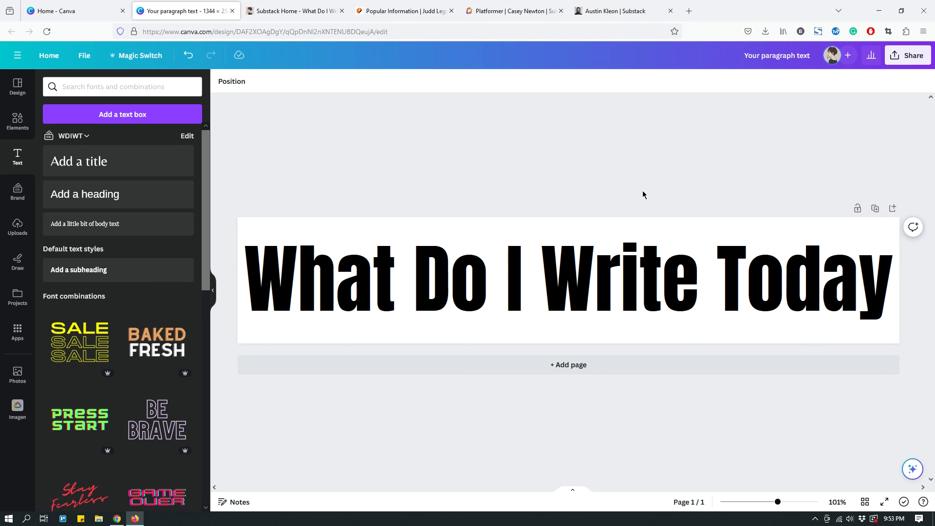
Download the "What Do I Write Today" design as a 1,344 × 256 px PNG with a transparent background
{"action": "left_click", "coordinate": [907, 56]}
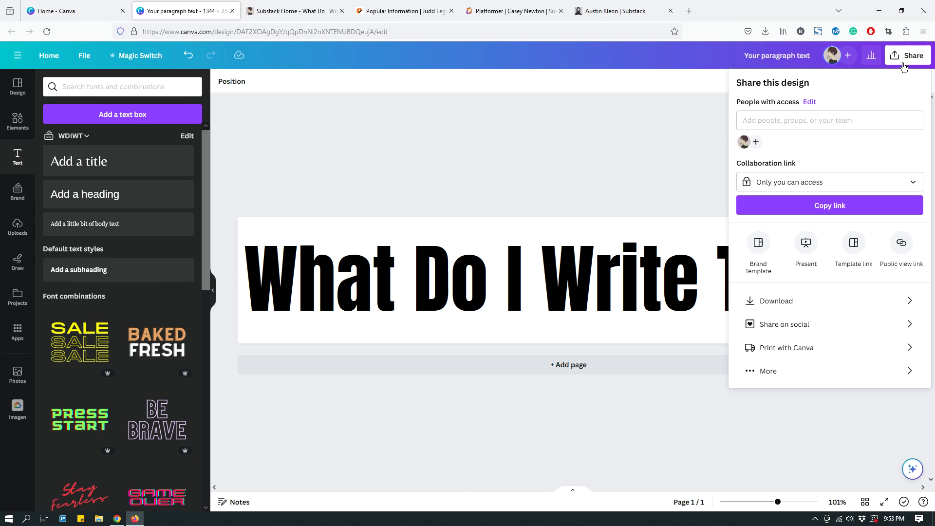
{"action": "left_click", "coordinate": [786, 302]}
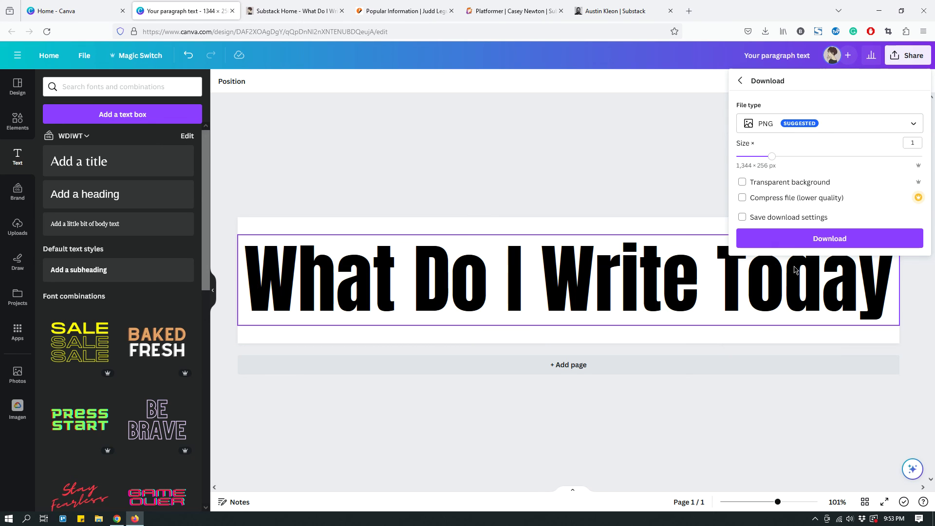
{"action": "left_click", "coordinate": [759, 129]}
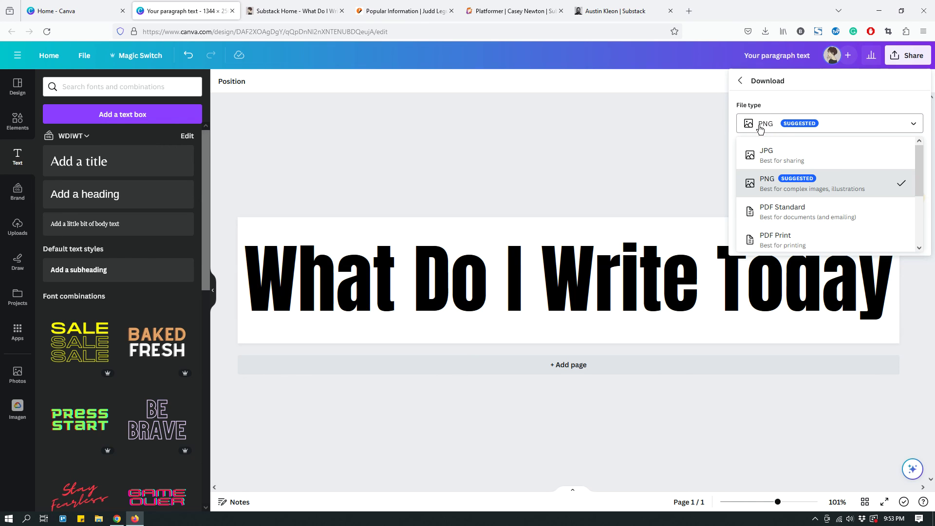
{"action": "left_click", "coordinate": [759, 128]}
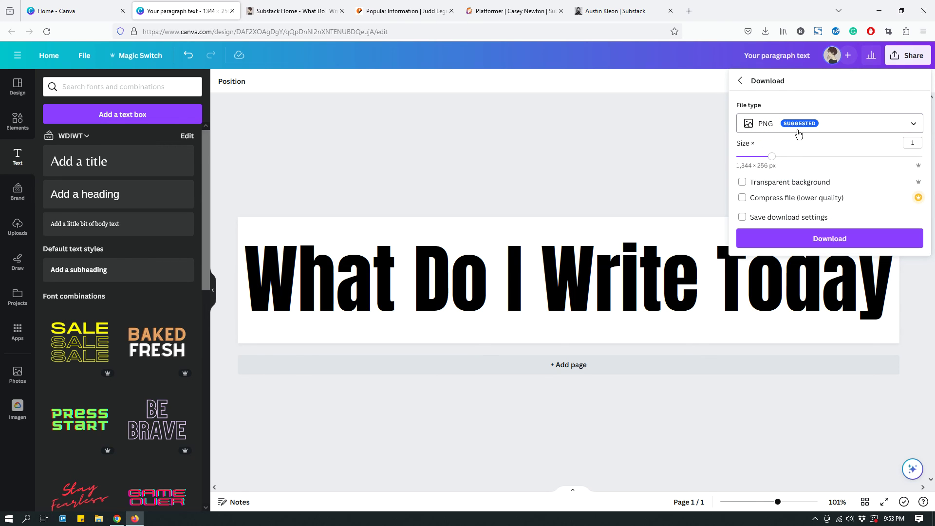
{"action": "left_click", "coordinate": [754, 188]}
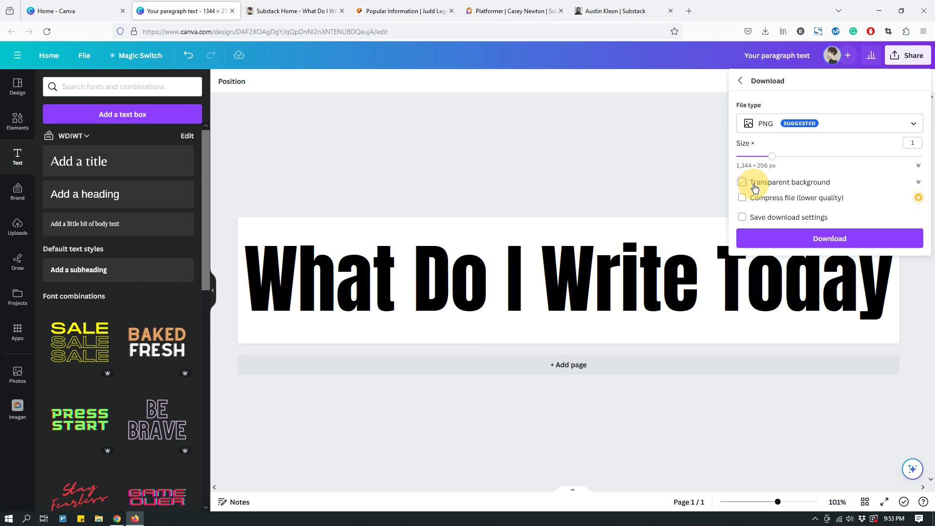
{"action": "left_click", "coordinate": [851, 239]}
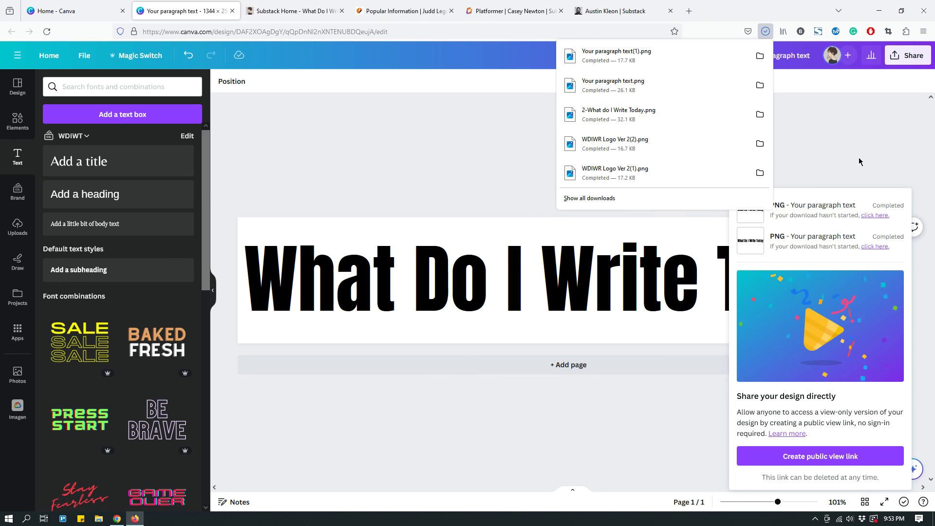
{"action": "left_click", "coordinate": [846, 150]}
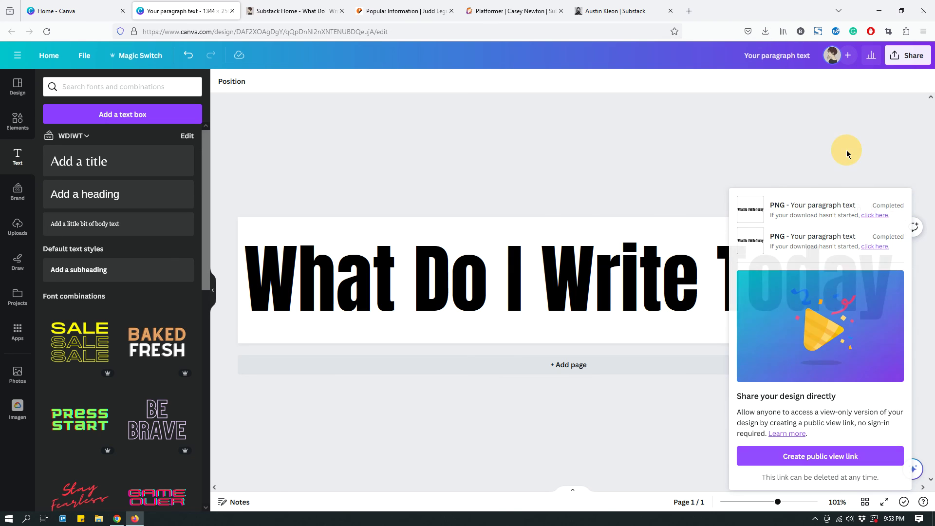
{"action": "left_click", "coordinate": [846, 150]}
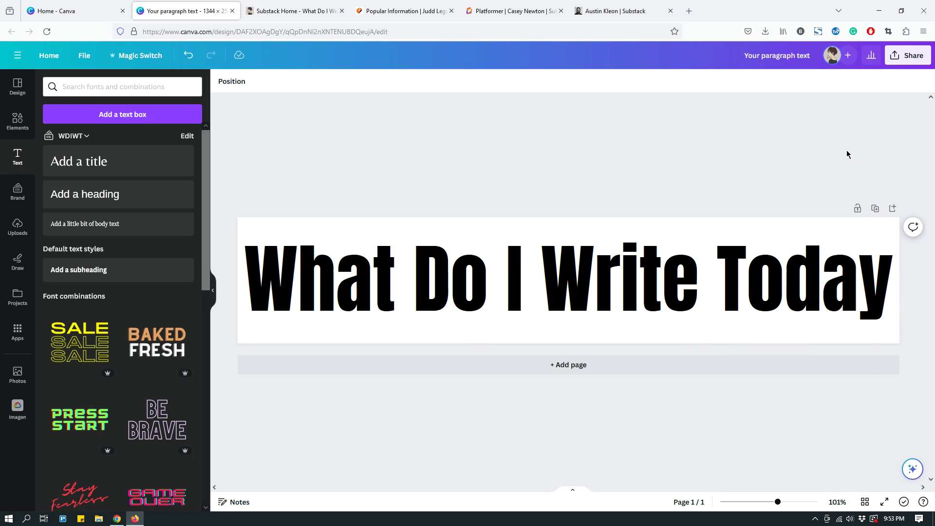